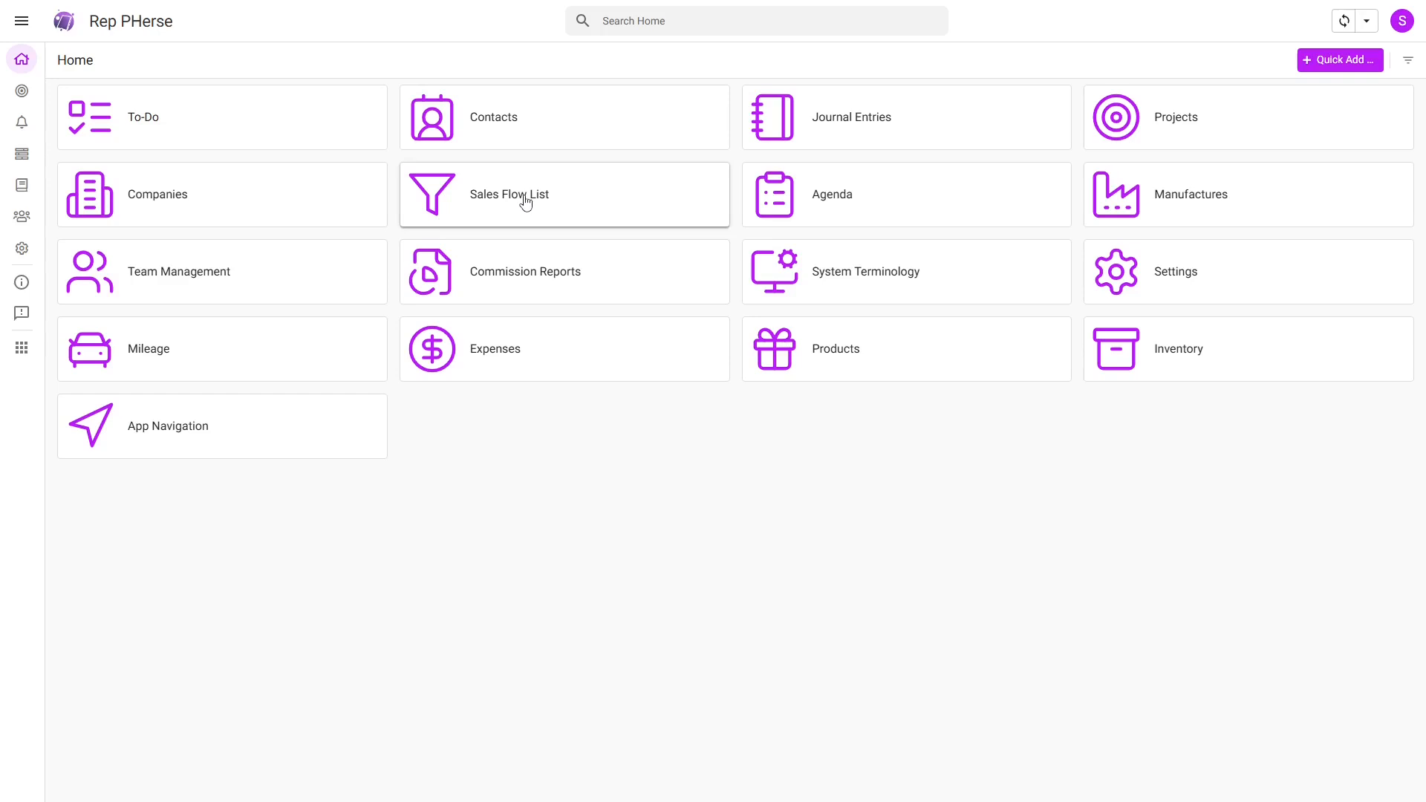
Create a sales flow titled "Test Flow" with the description "This is for creating a test flow." and focus it on Projects
left_click(527, 202)
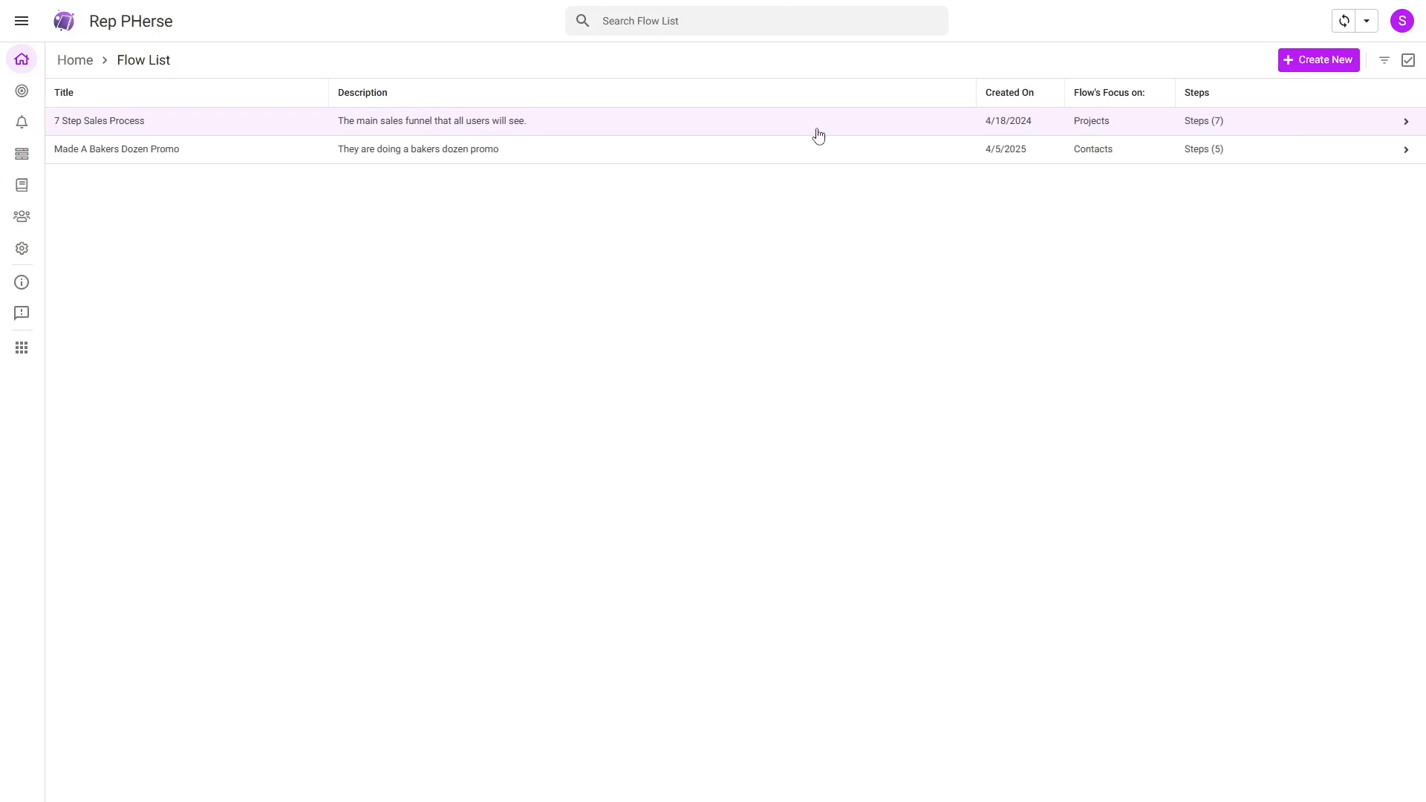
left_click(1309, 65)
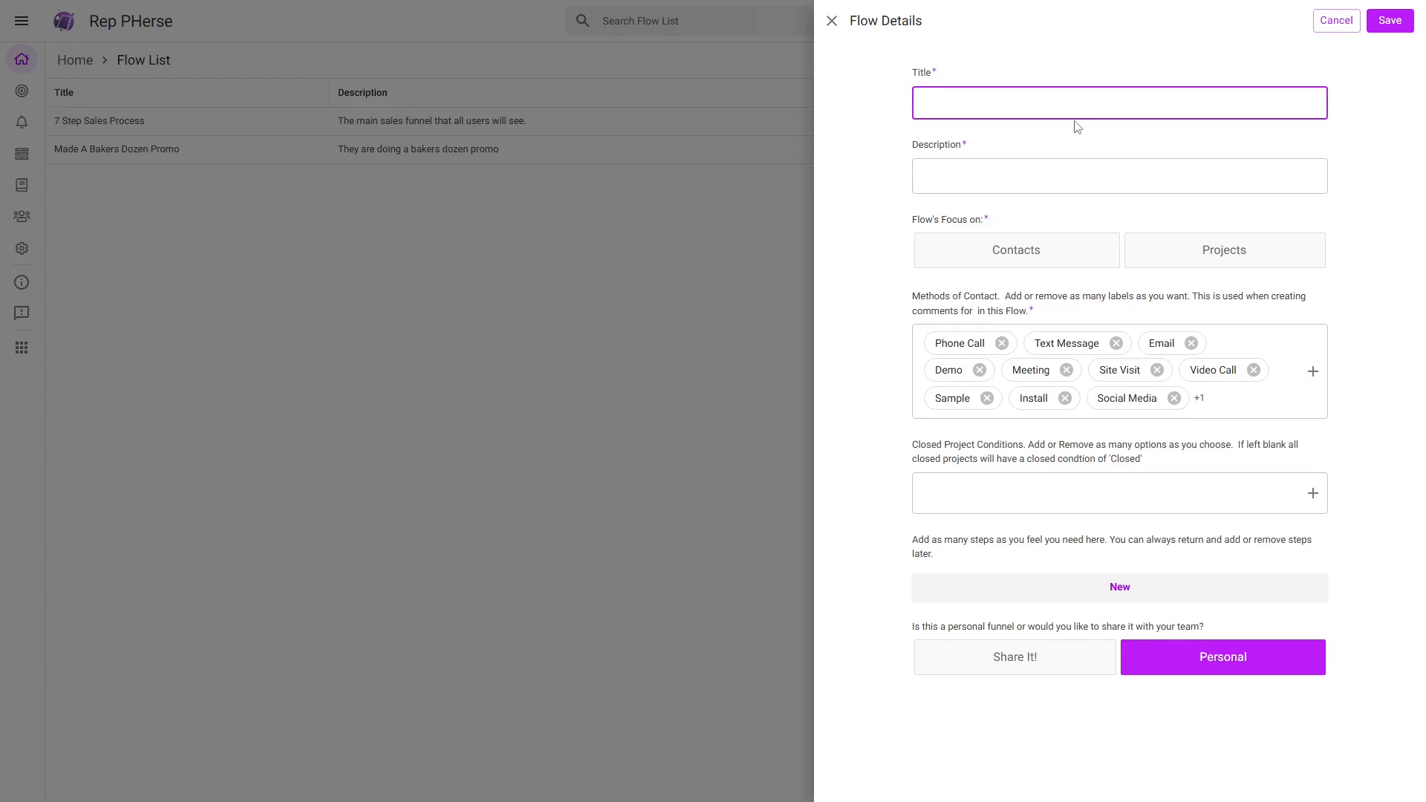
type("Test ")
type("Fo")
type("low")
key("Tab")
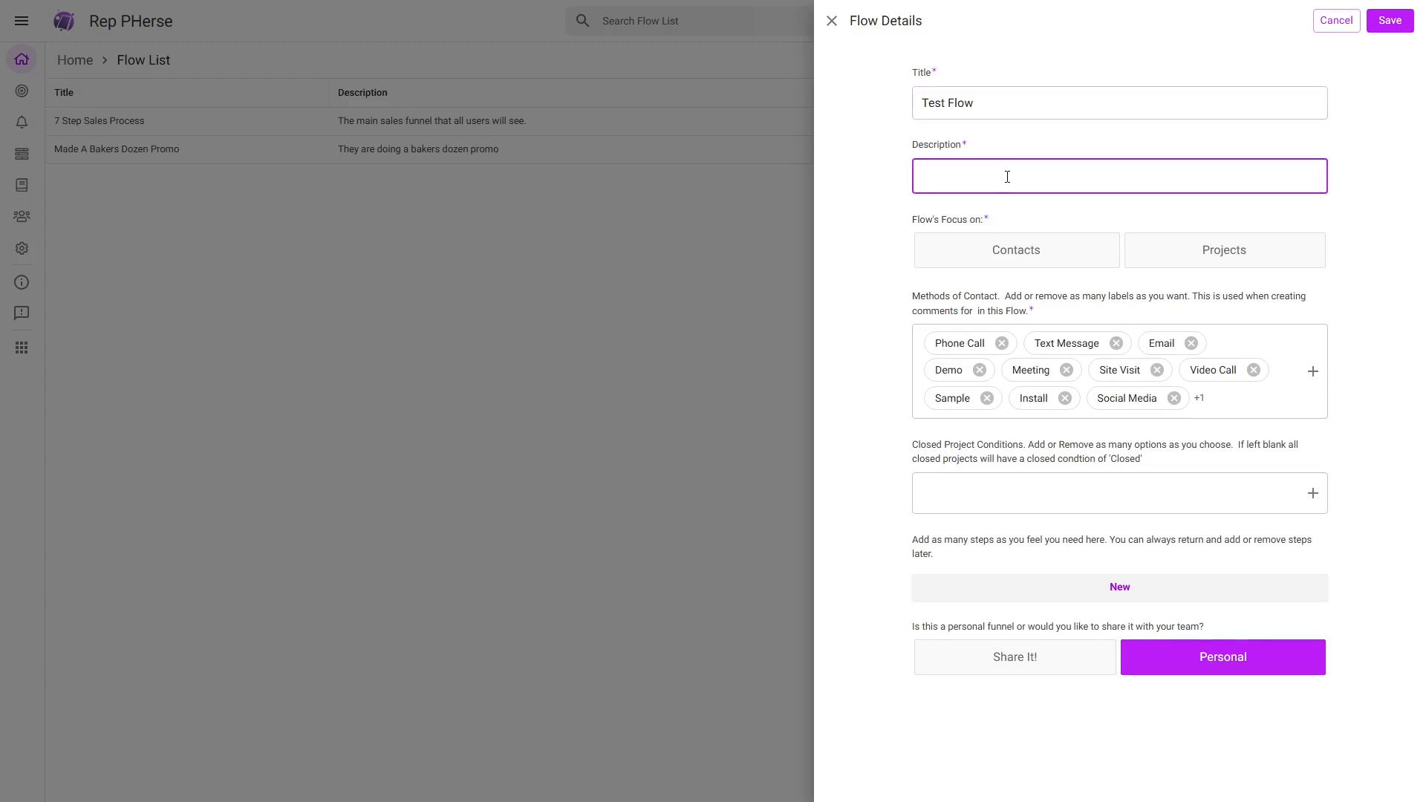
type("This is for creating a test flow.")
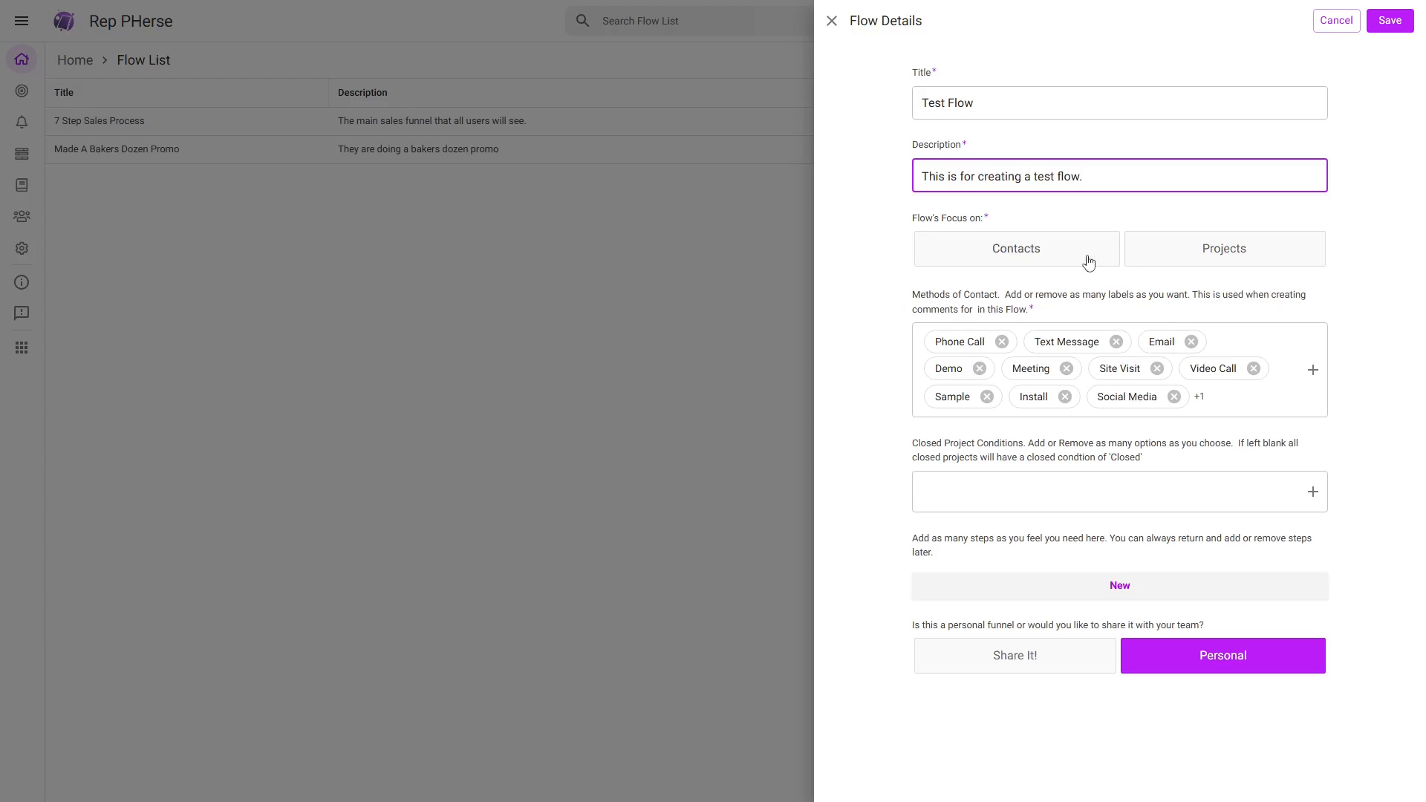
left_click(1242, 260)
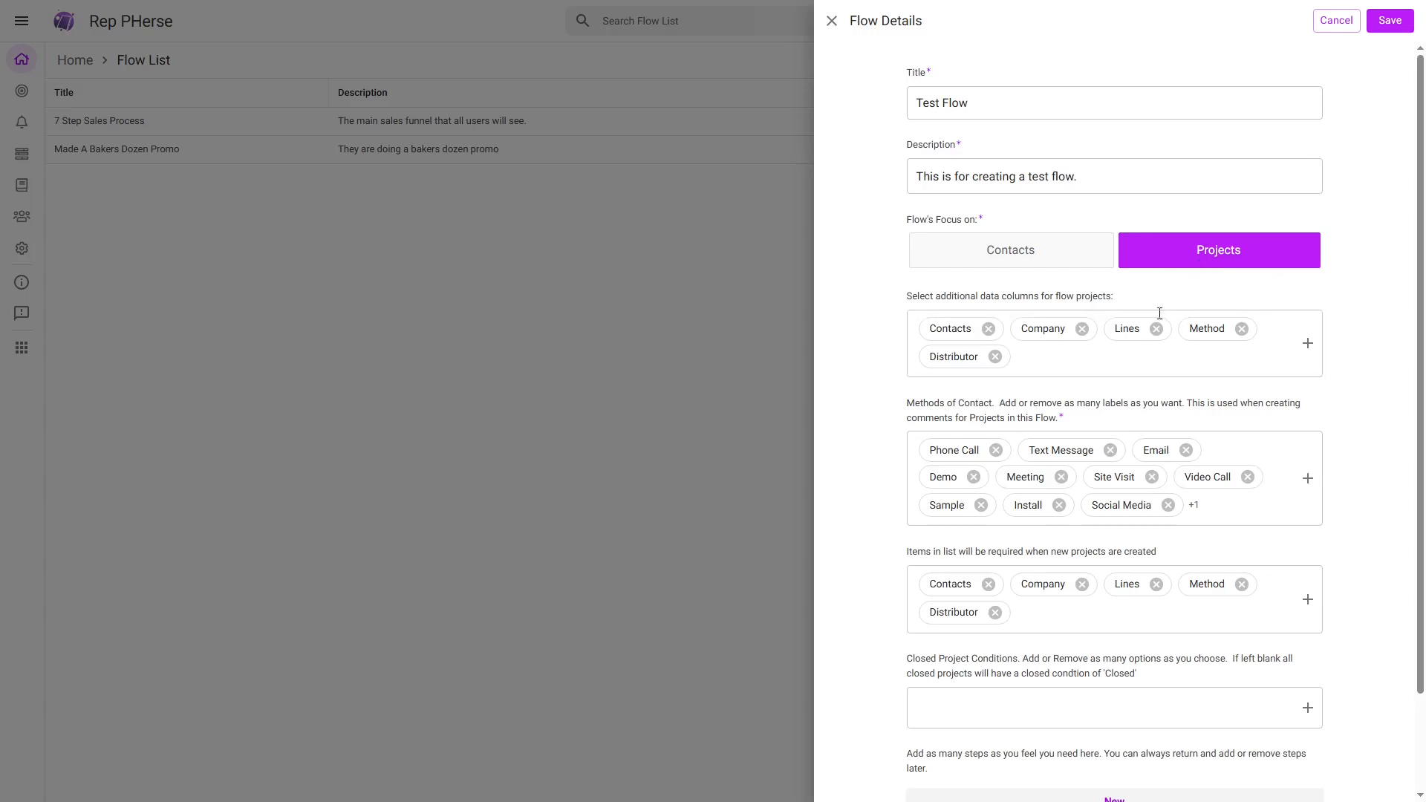
Remove Contacts and Company from the flow's additional data columns and select both again
left_click(1098, 357)
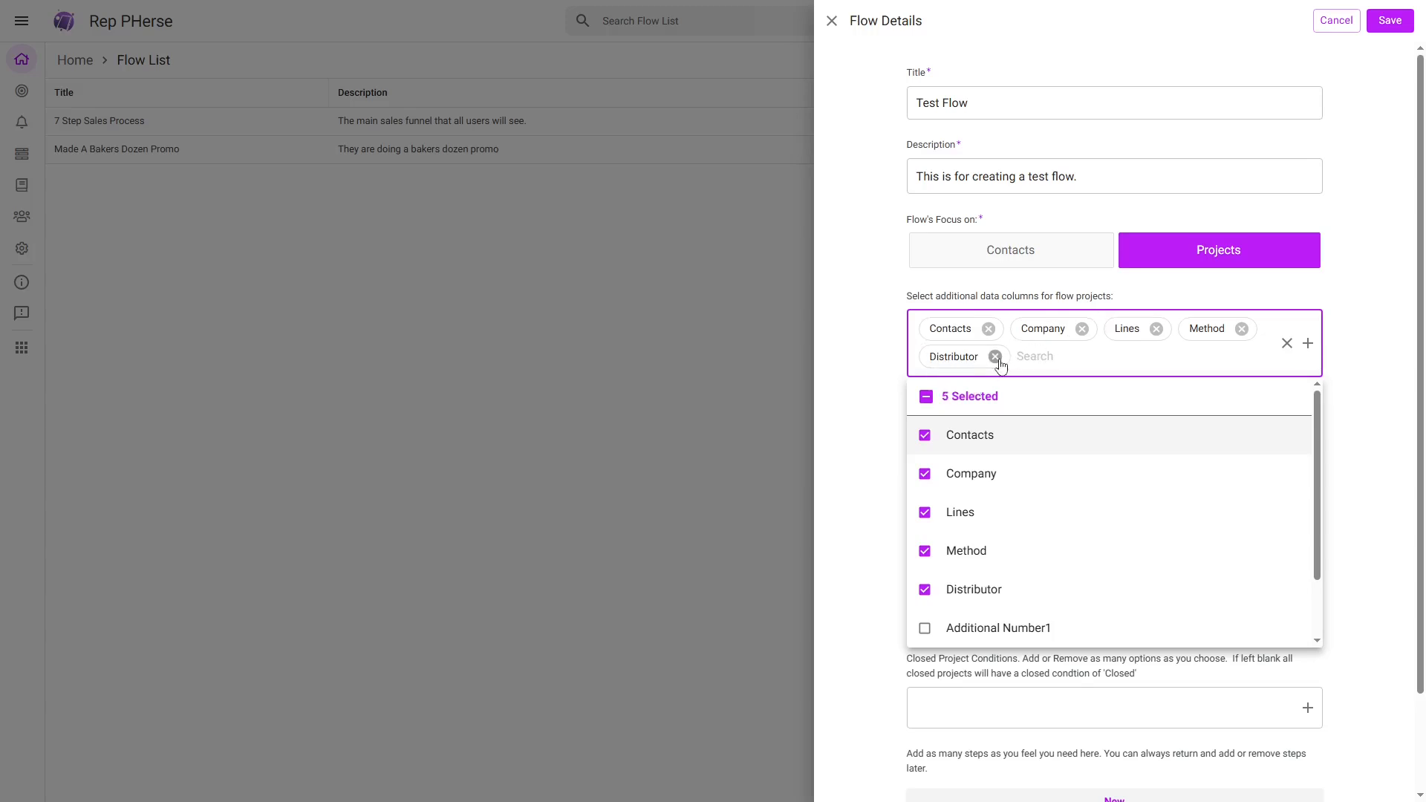
left_click(987, 328)
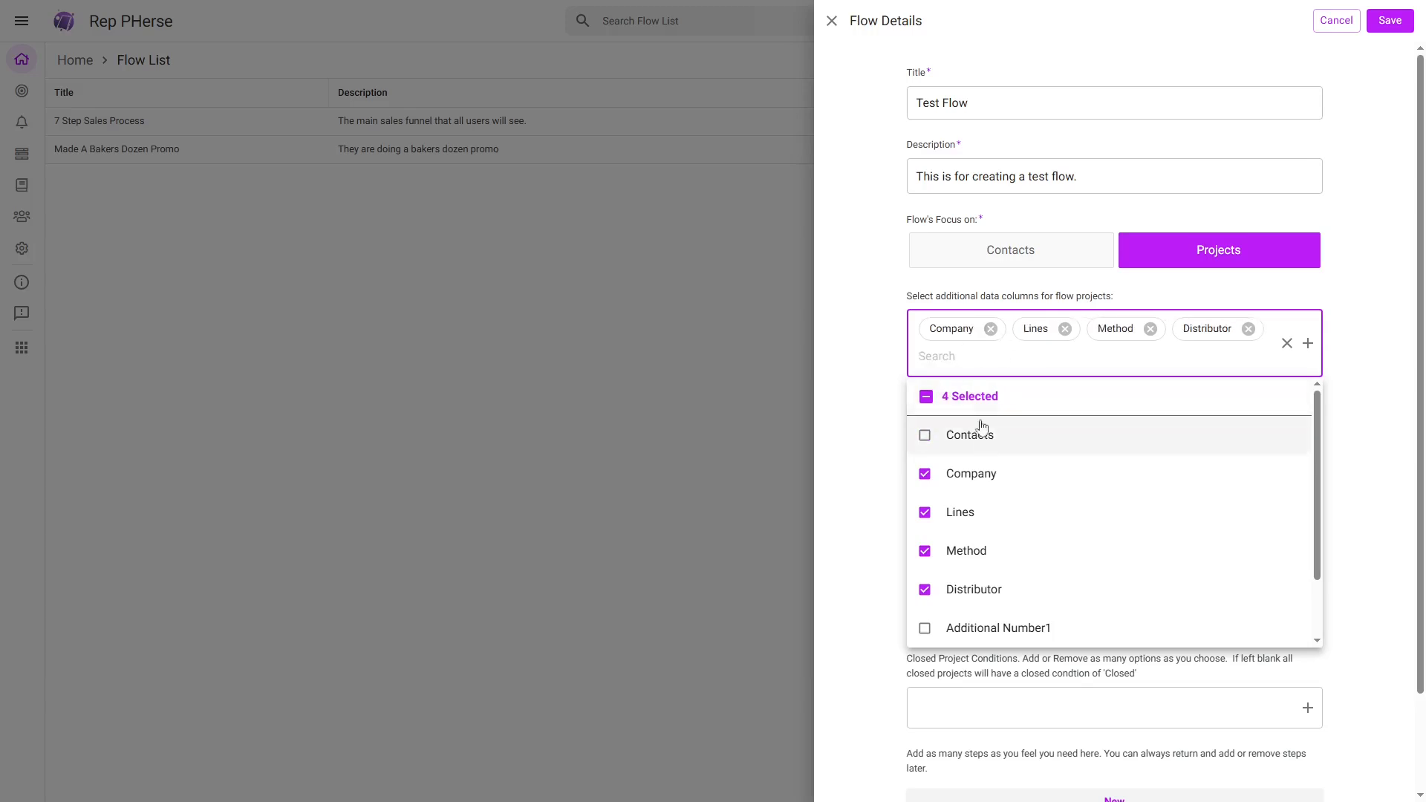
left_click(989, 328)
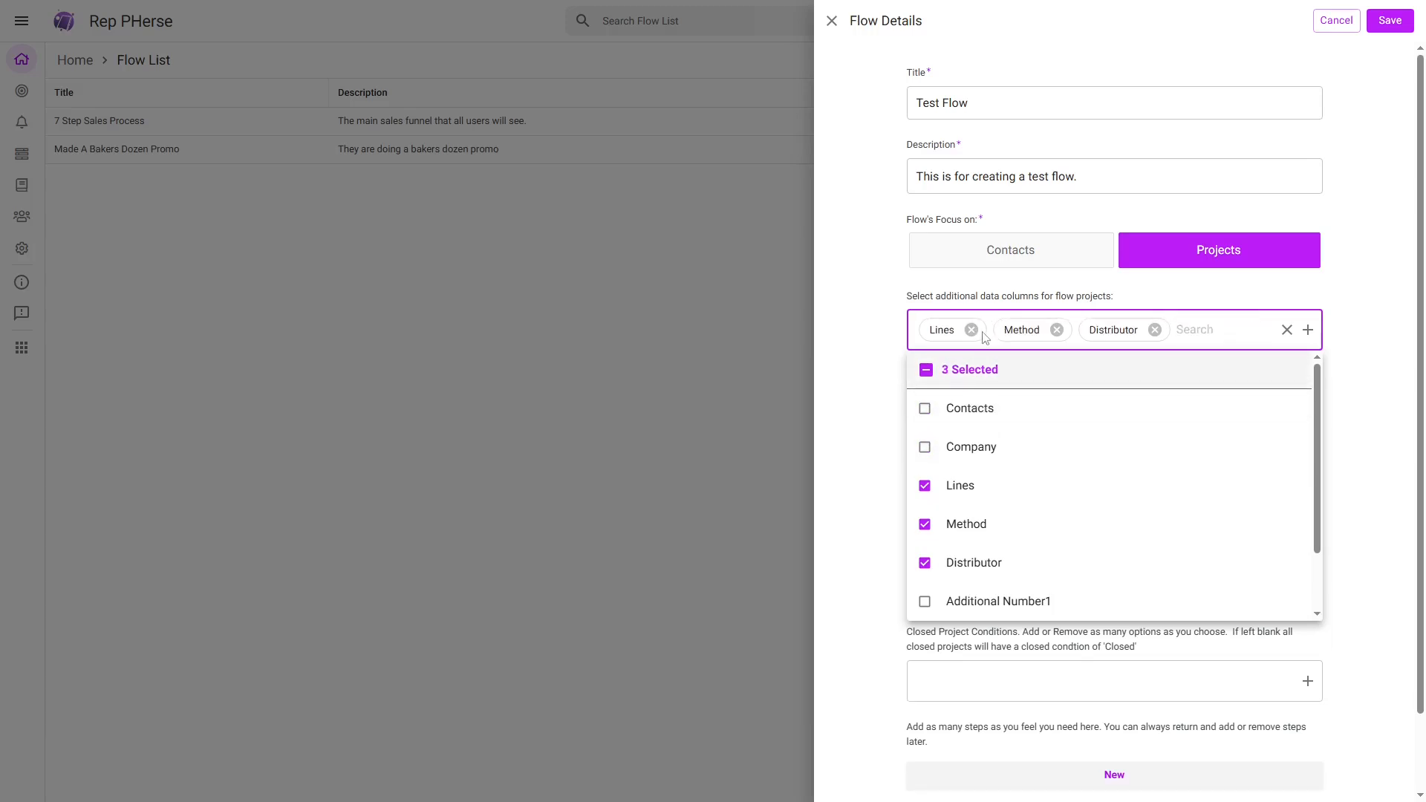
left_click(928, 415)
left_click(927, 473)
Add Additional Number1, Additional Number2 and Additional Text1 to the flow's additional data columns
scroll(999, 479, "down", 1)
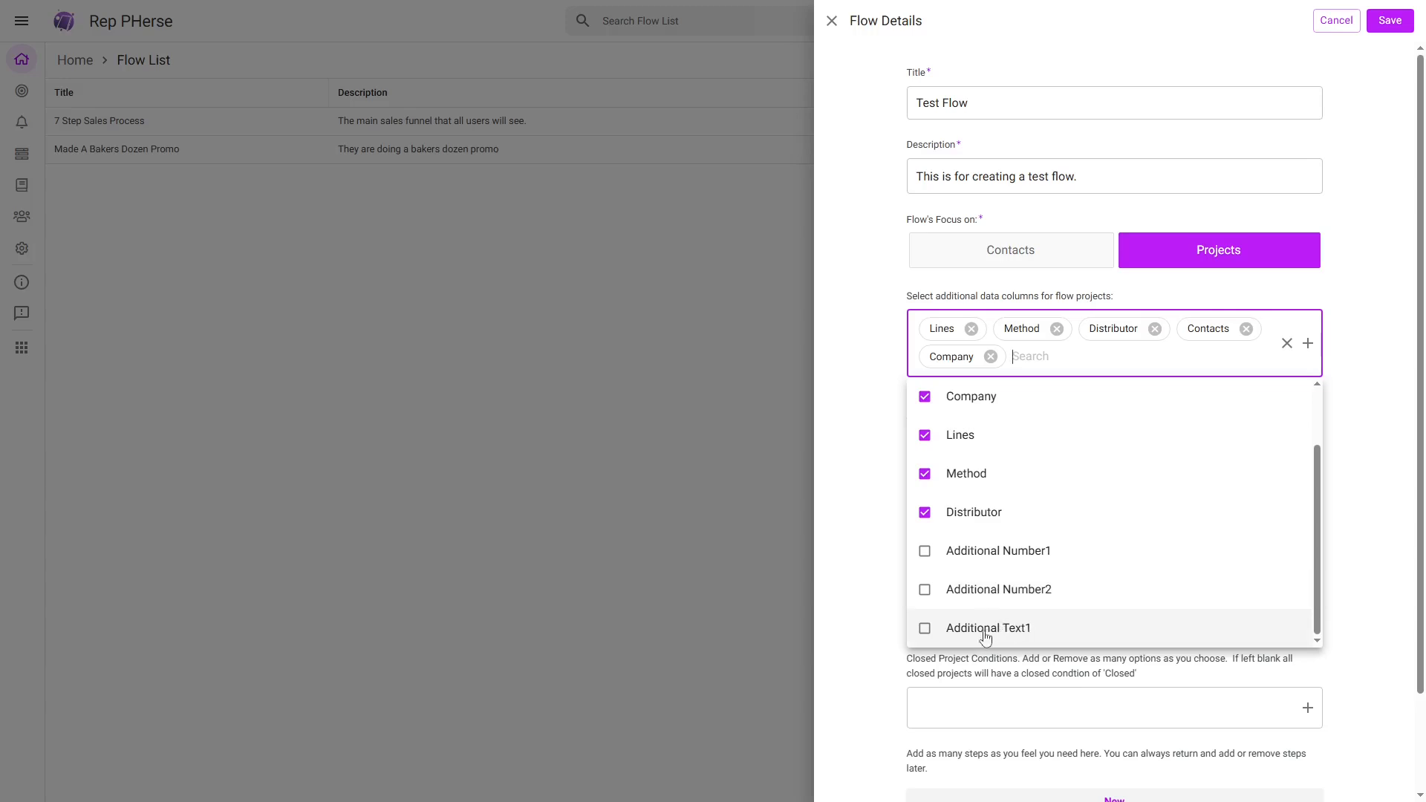
left_click(931, 556)
left_click(930, 594)
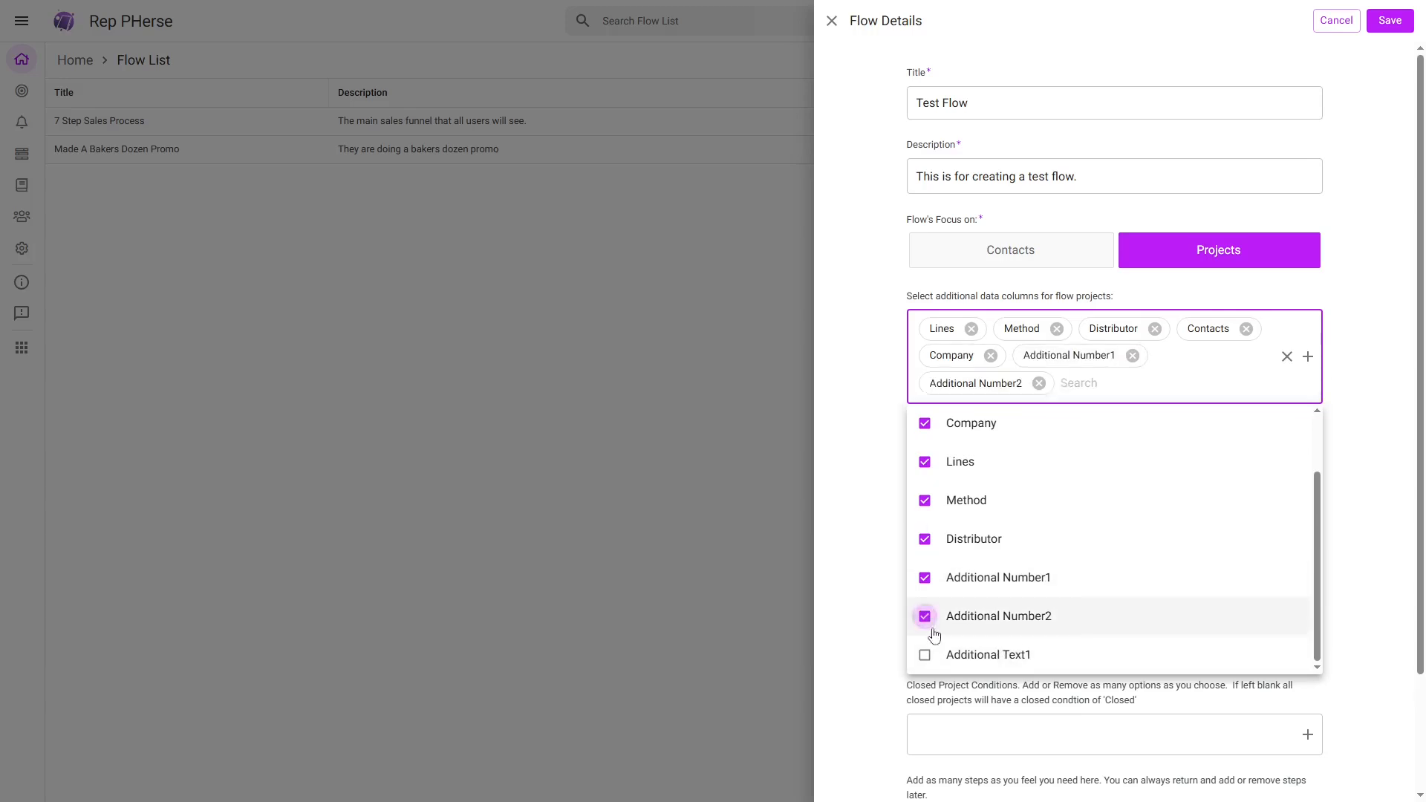
left_click(932, 631)
left_click(931, 636)
left_click(933, 613)
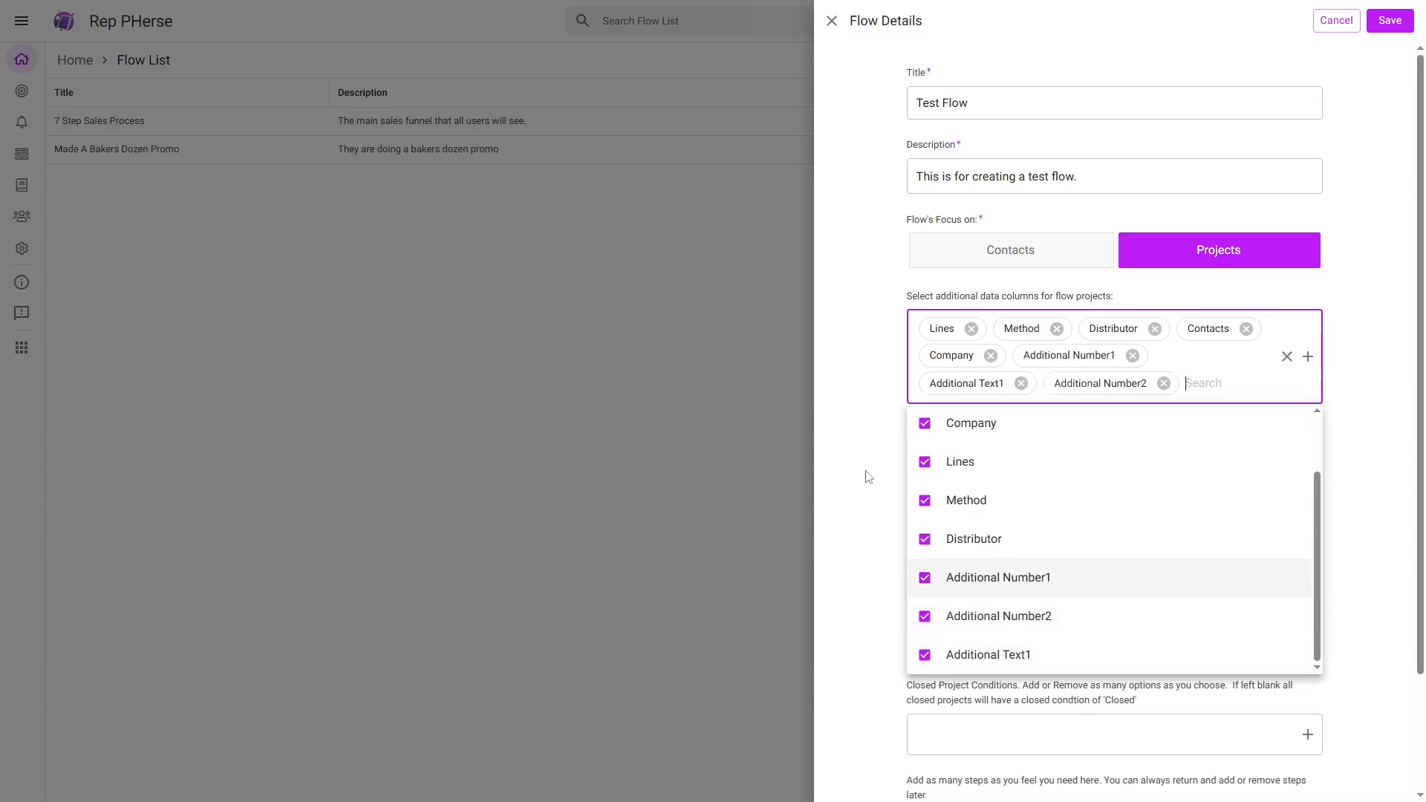
left_click(873, 432)
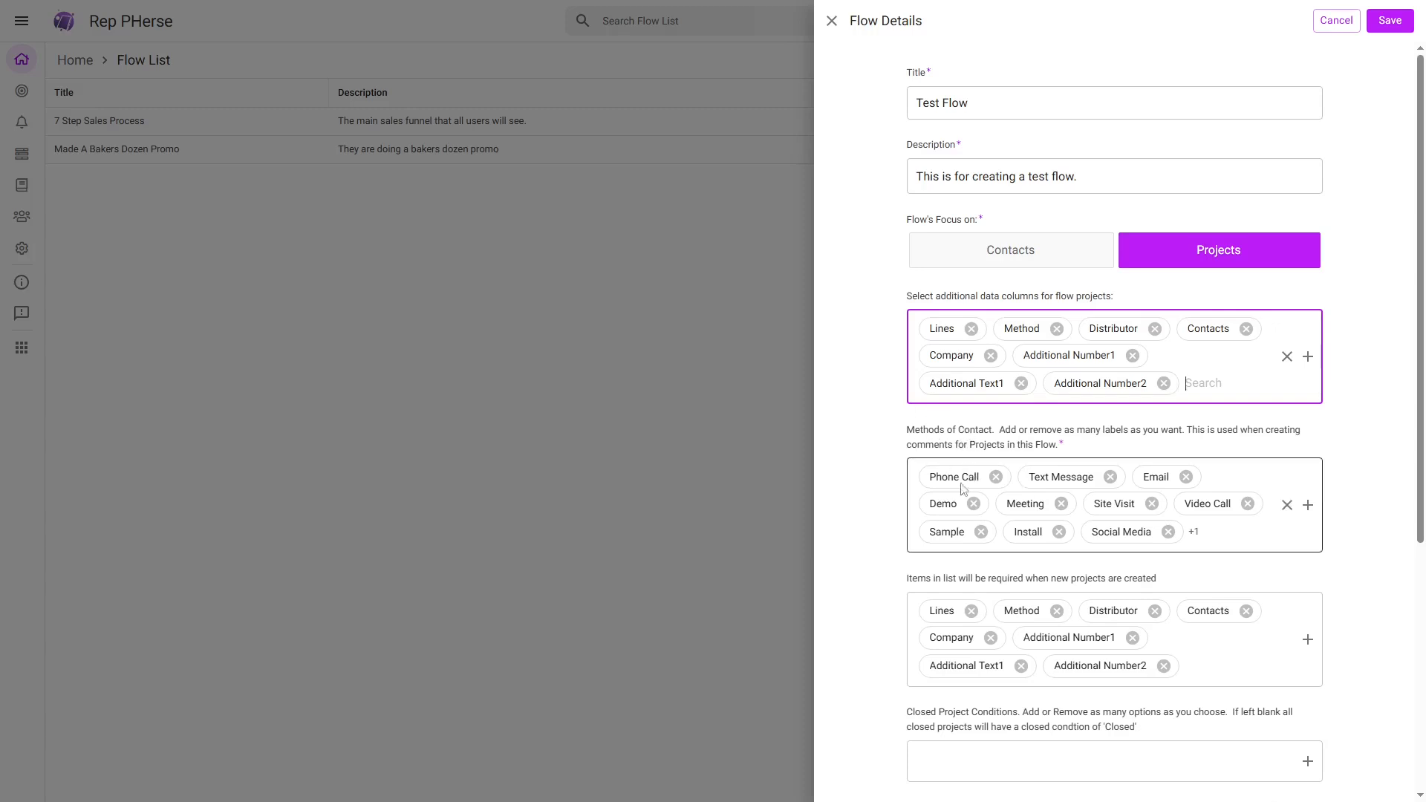
Add a custom method of contact named "add new option" to the flow
left_click(1060, 533)
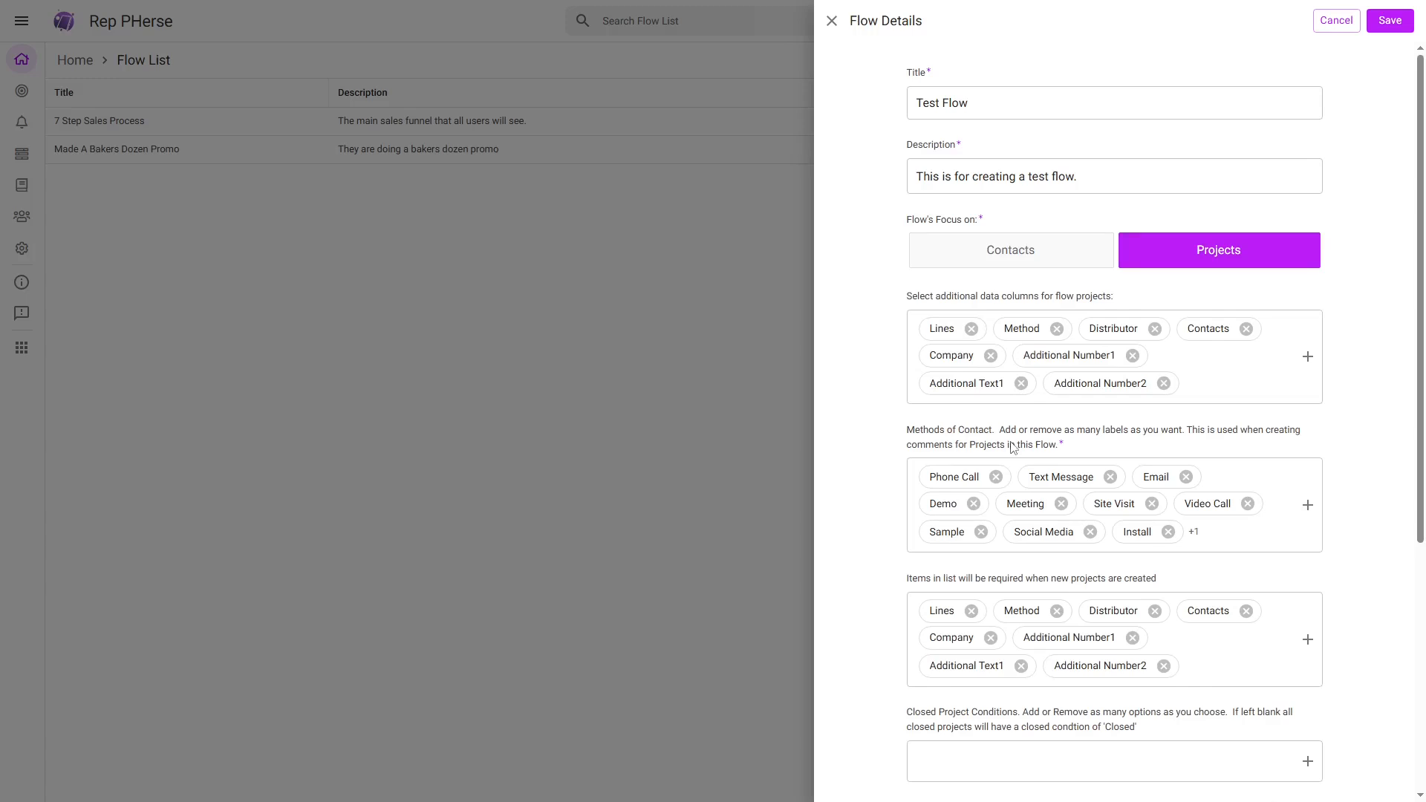
left_click(1222, 533)
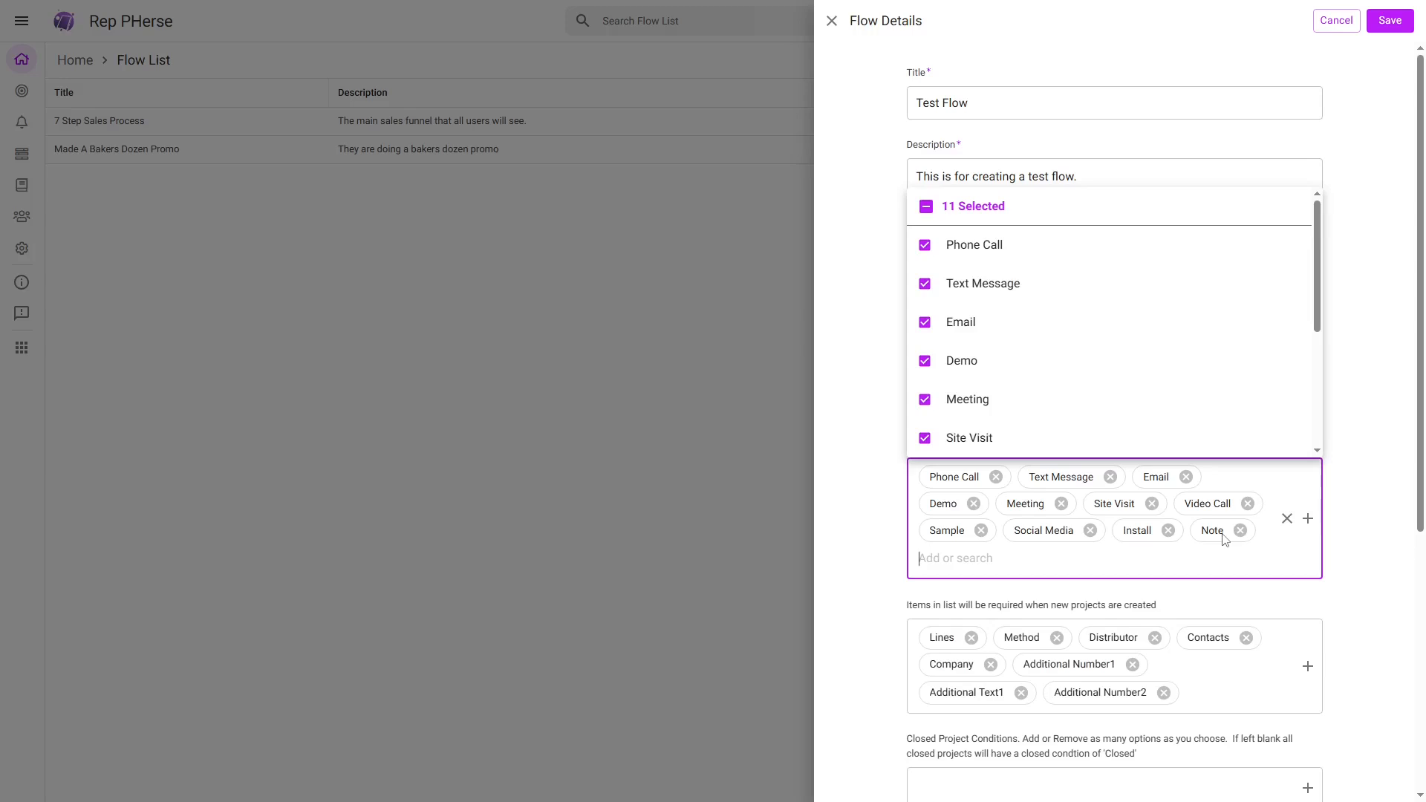
type("add new")
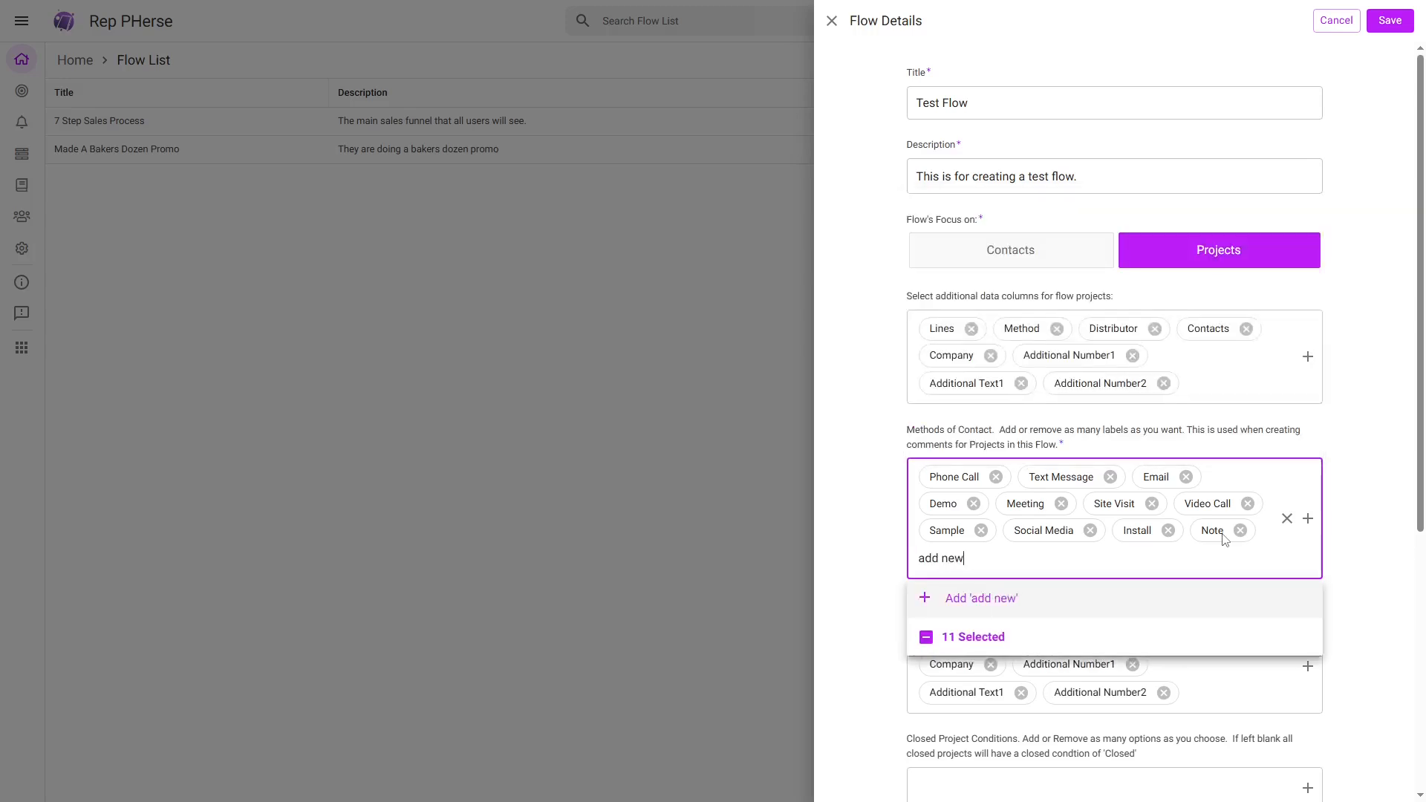
type(" option")
key("Return")
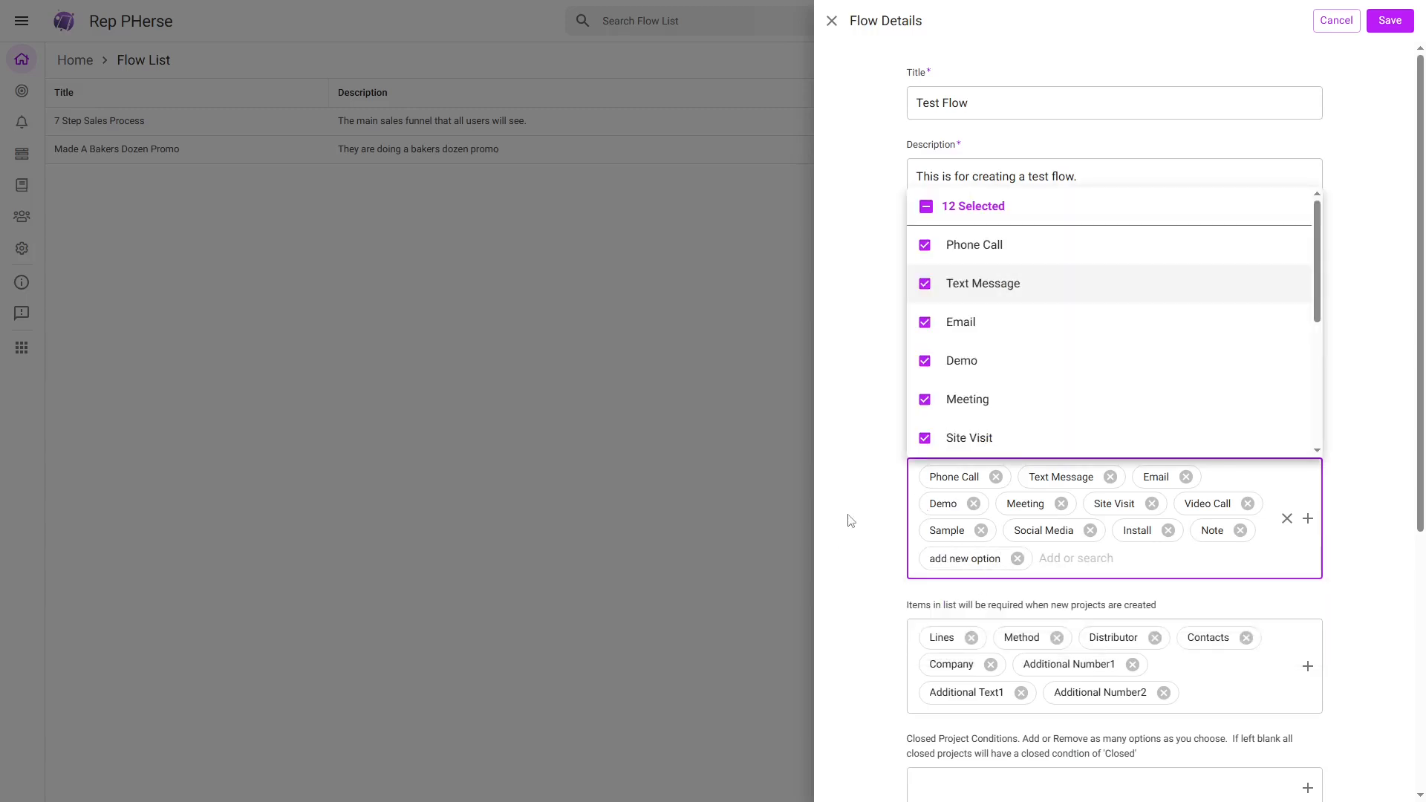
left_click(870, 509)
Choose Closed Won and Closed Lost as the flow's closed project conditions
scroll(870, 508, "down", 1)
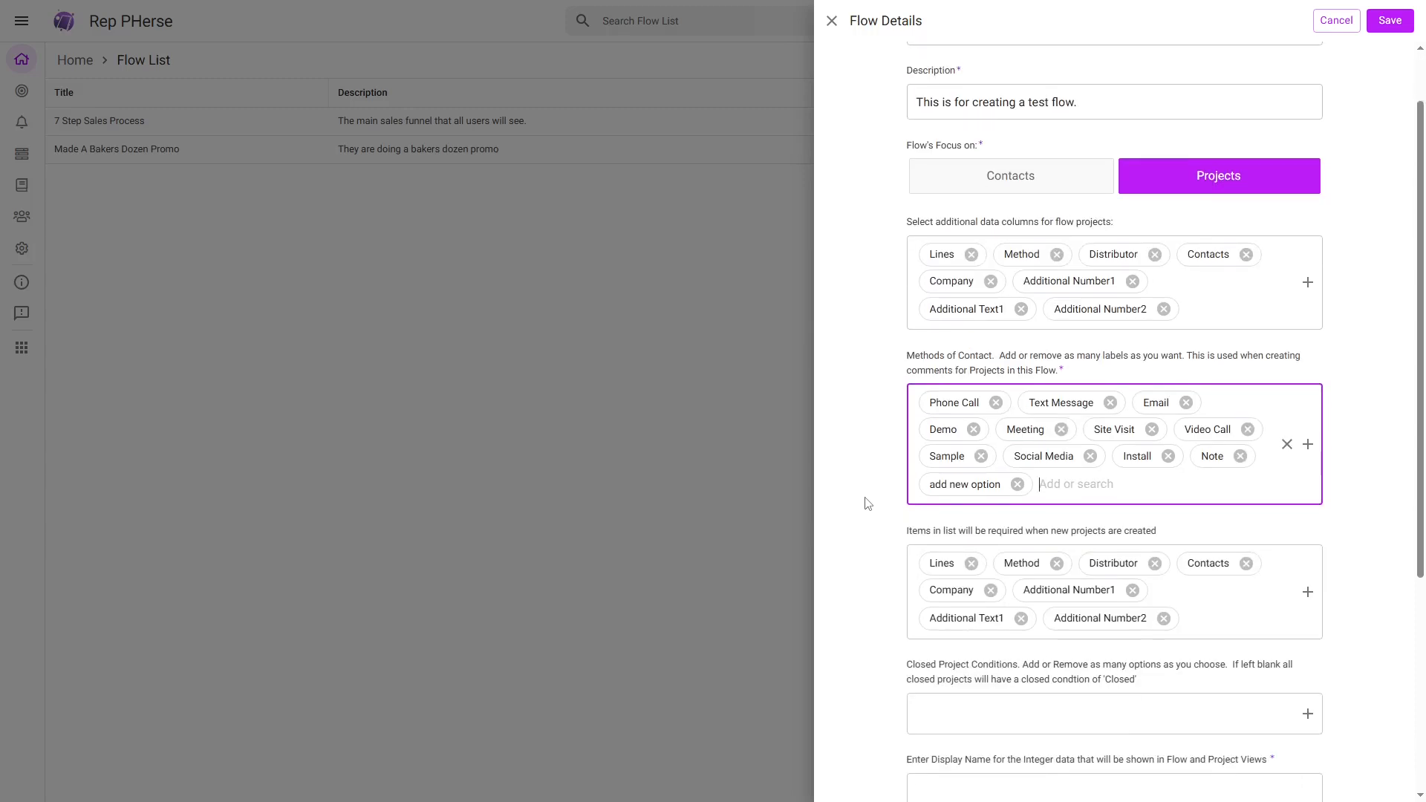
scroll(888, 536, "down", 2)
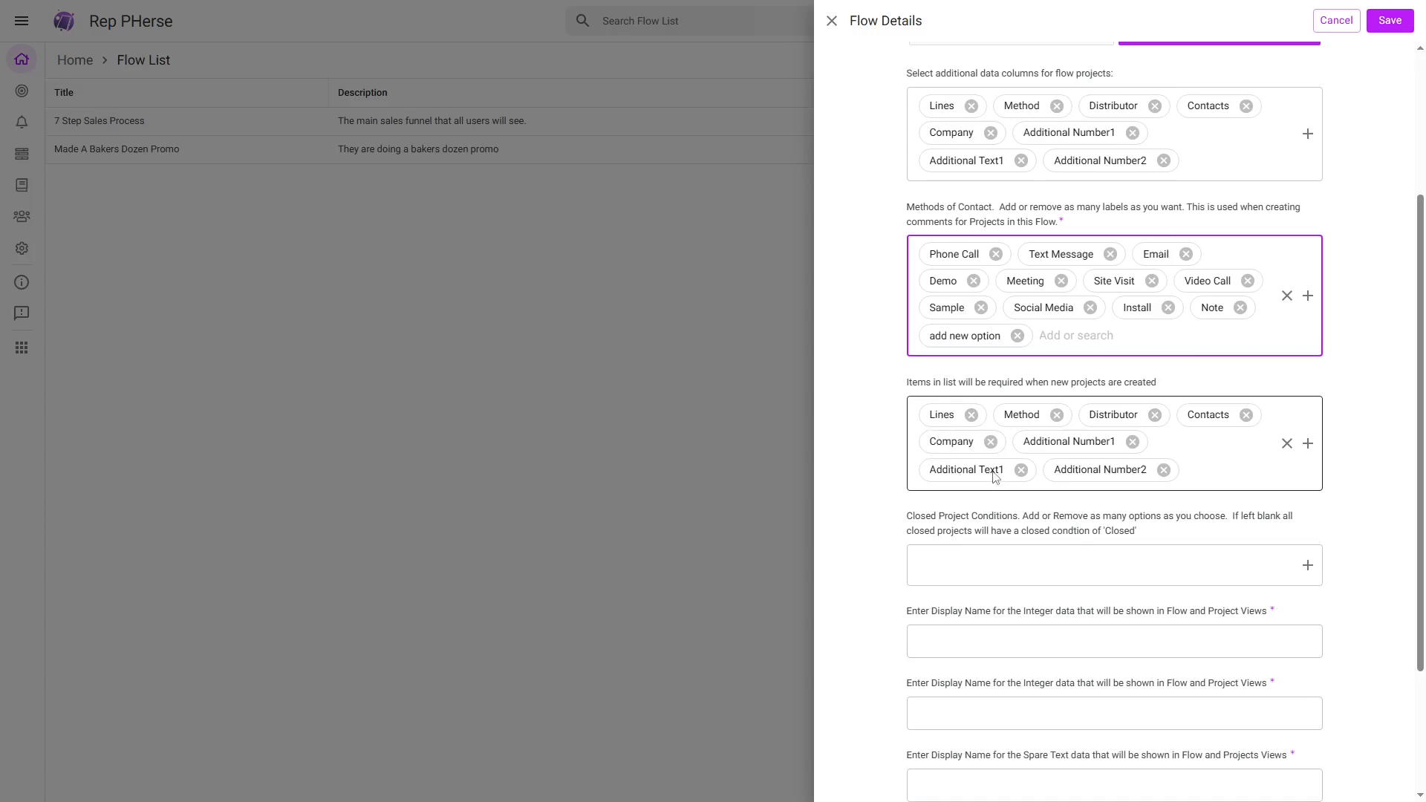
scroll(992, 479, "down", 3)
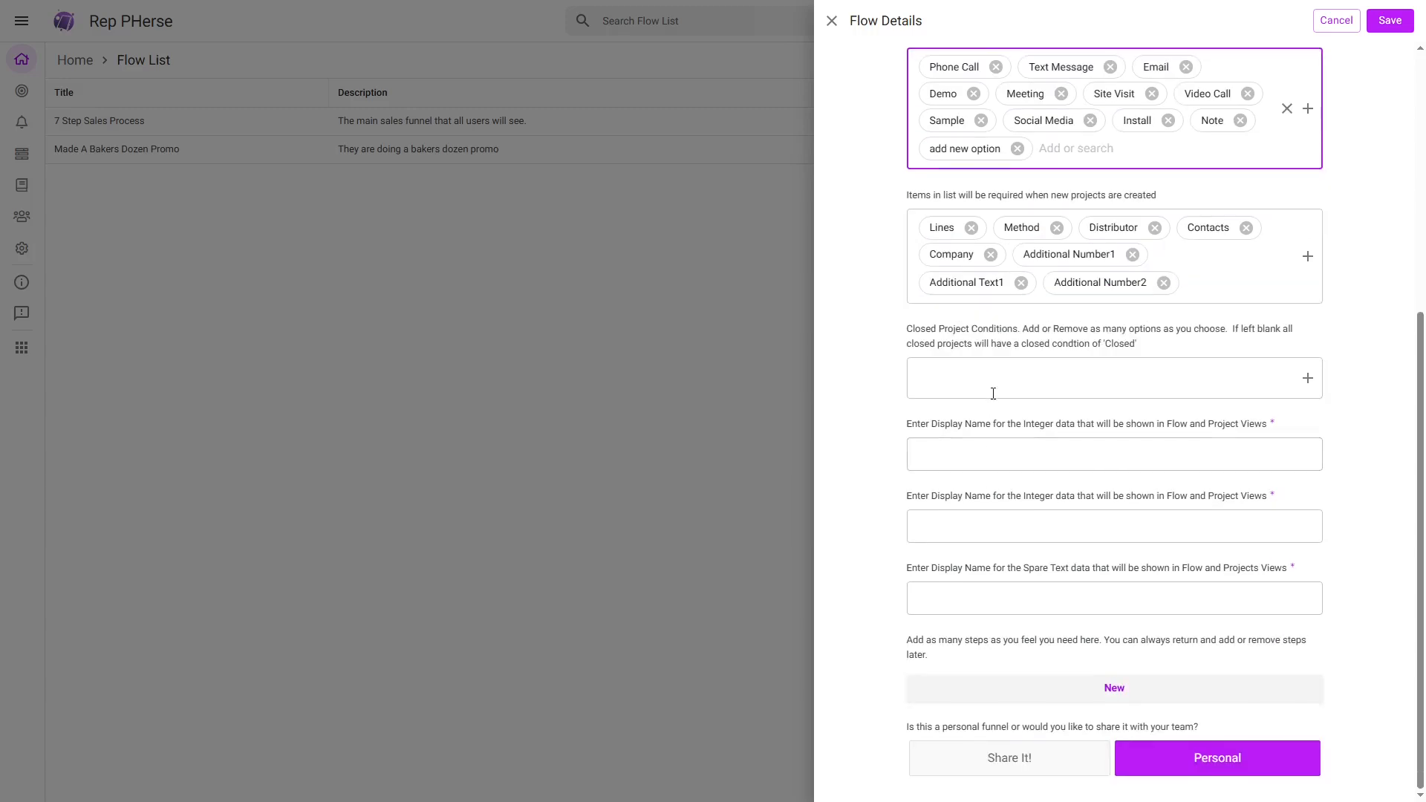
left_click(987, 379)
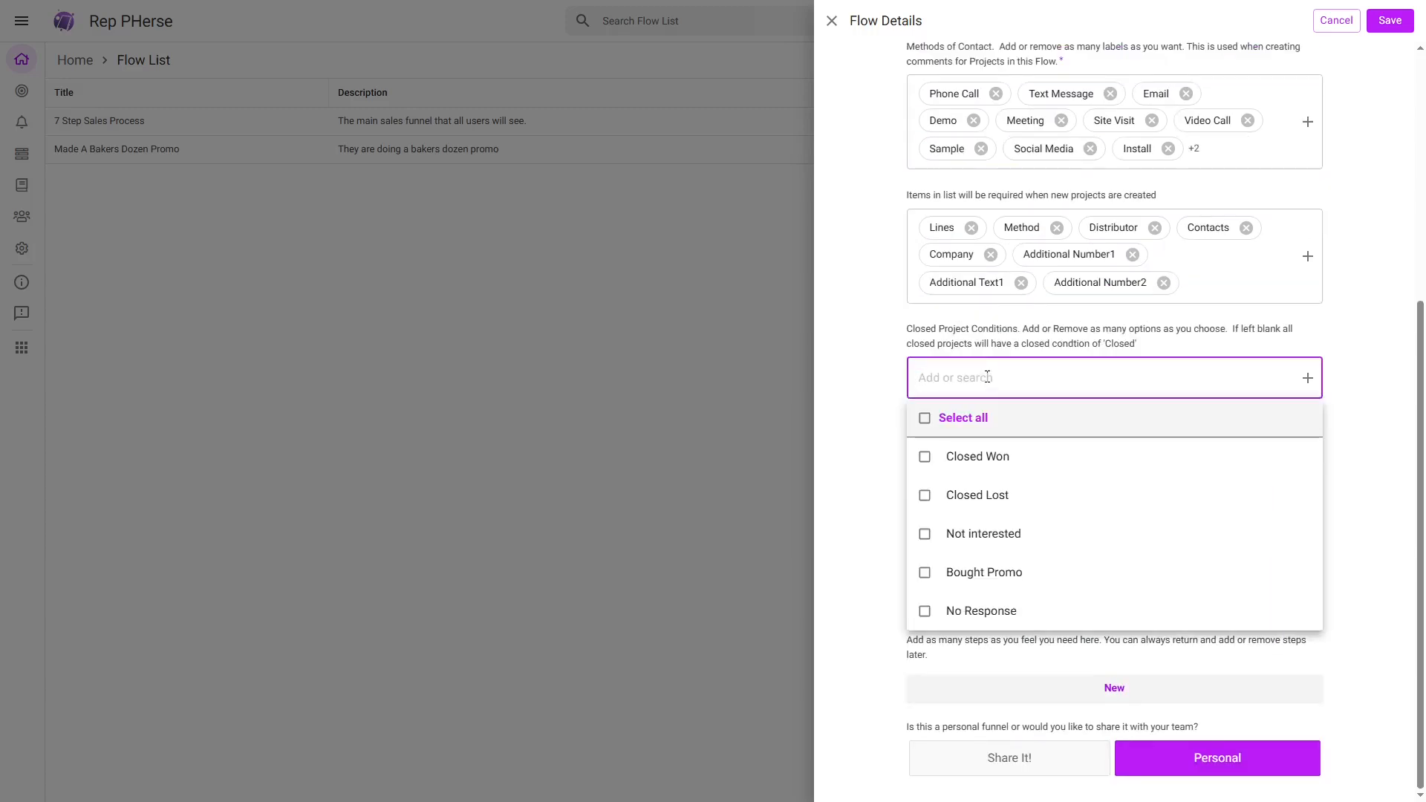
key("Escape")
scroll(958, 334, "up", 3)
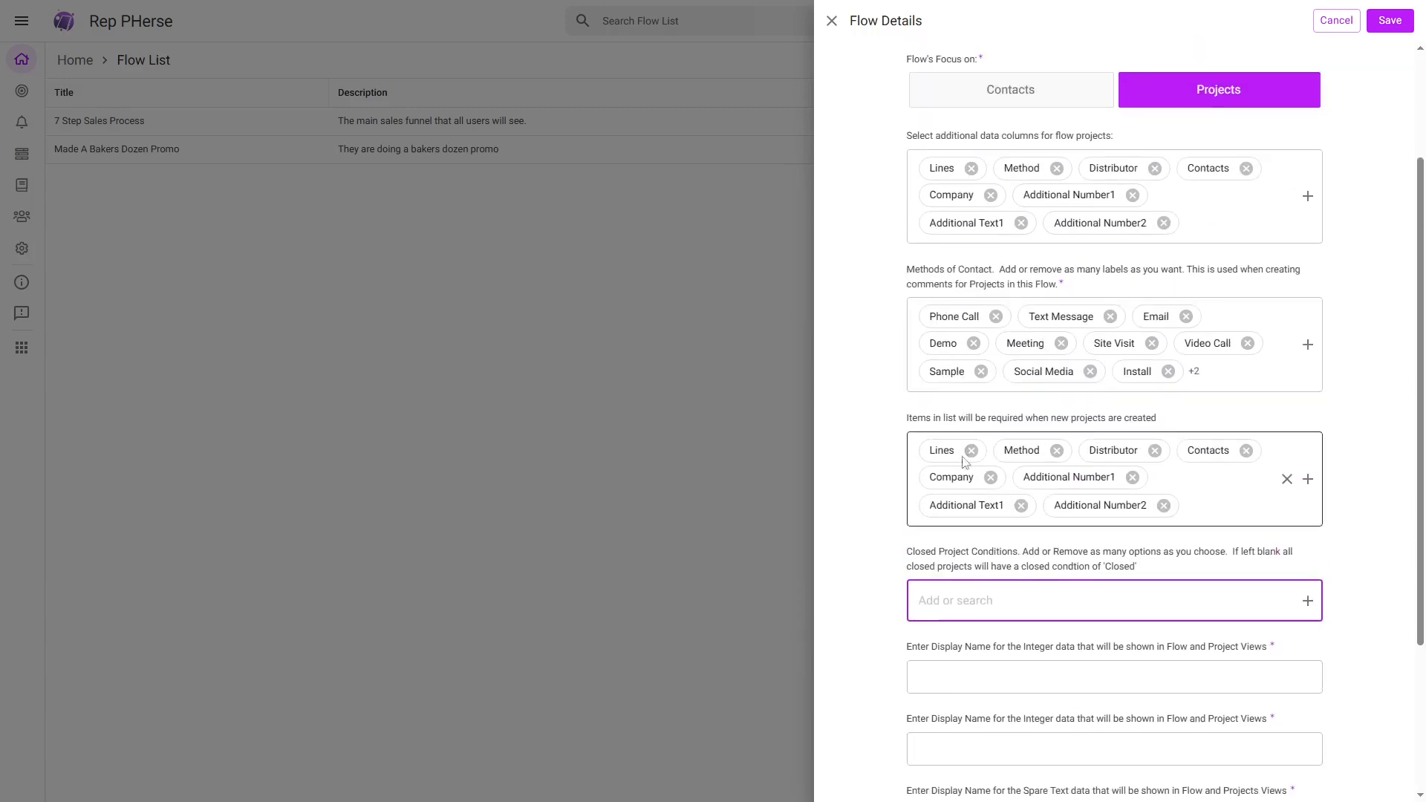
scroll(963, 460, "down", 1)
left_click(970, 526)
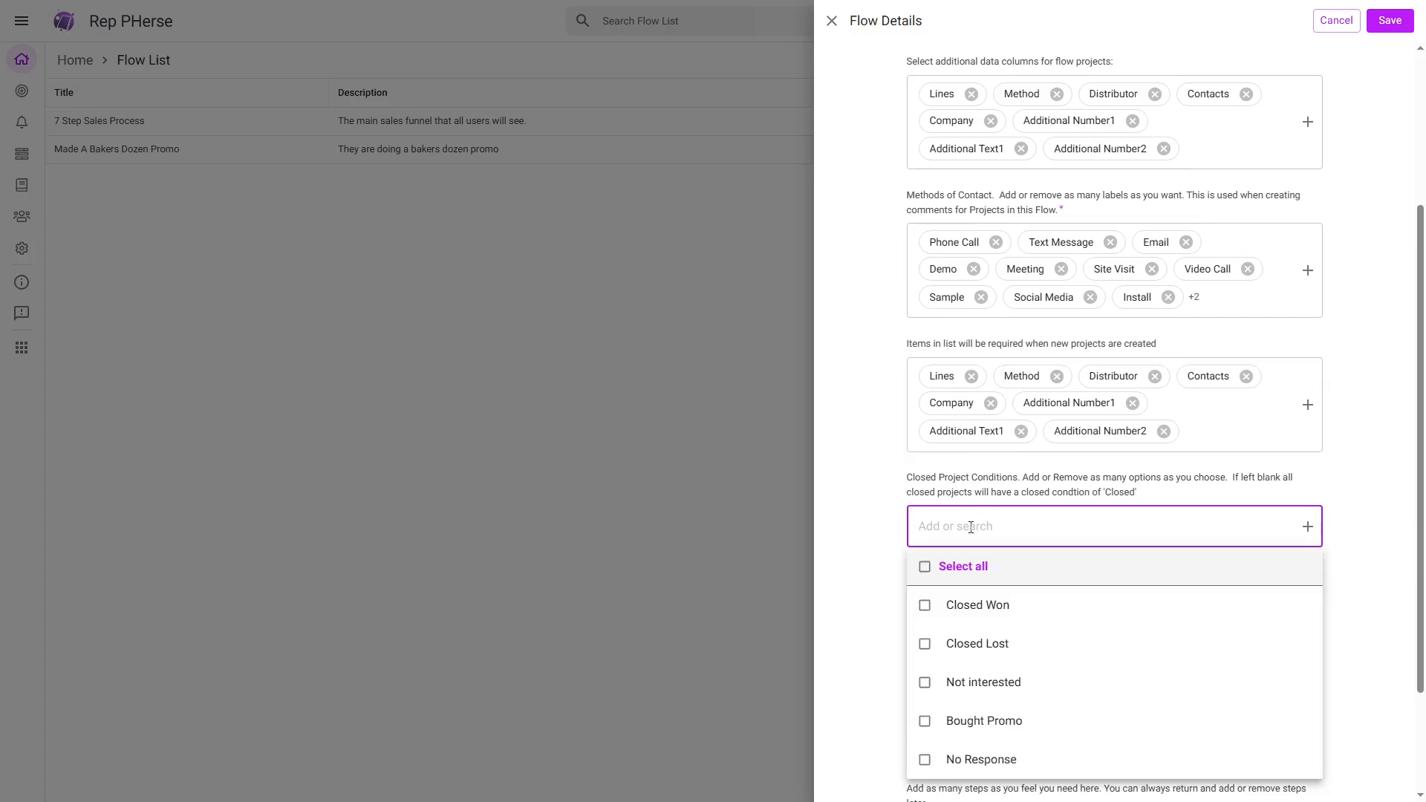
left_click(924, 605)
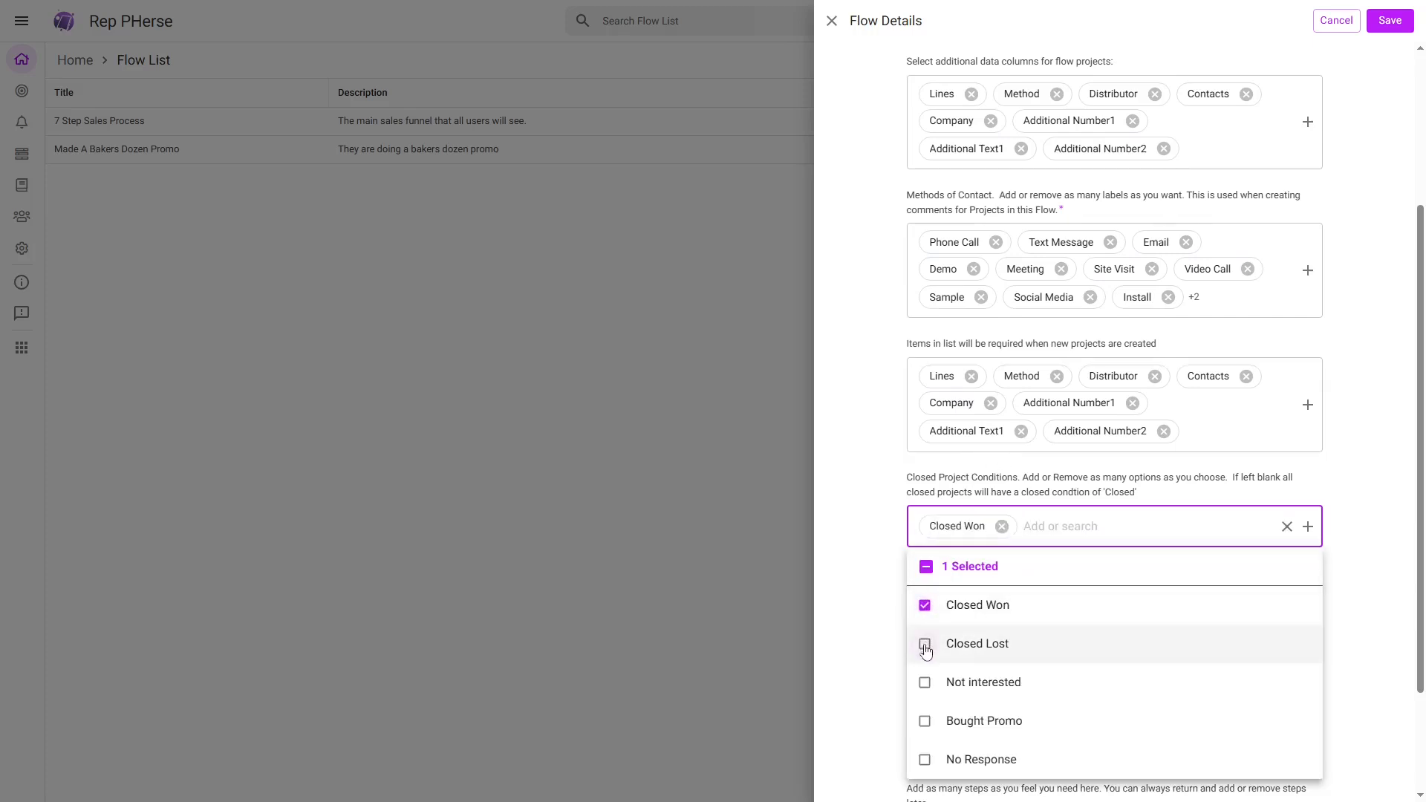
left_click(924, 644)
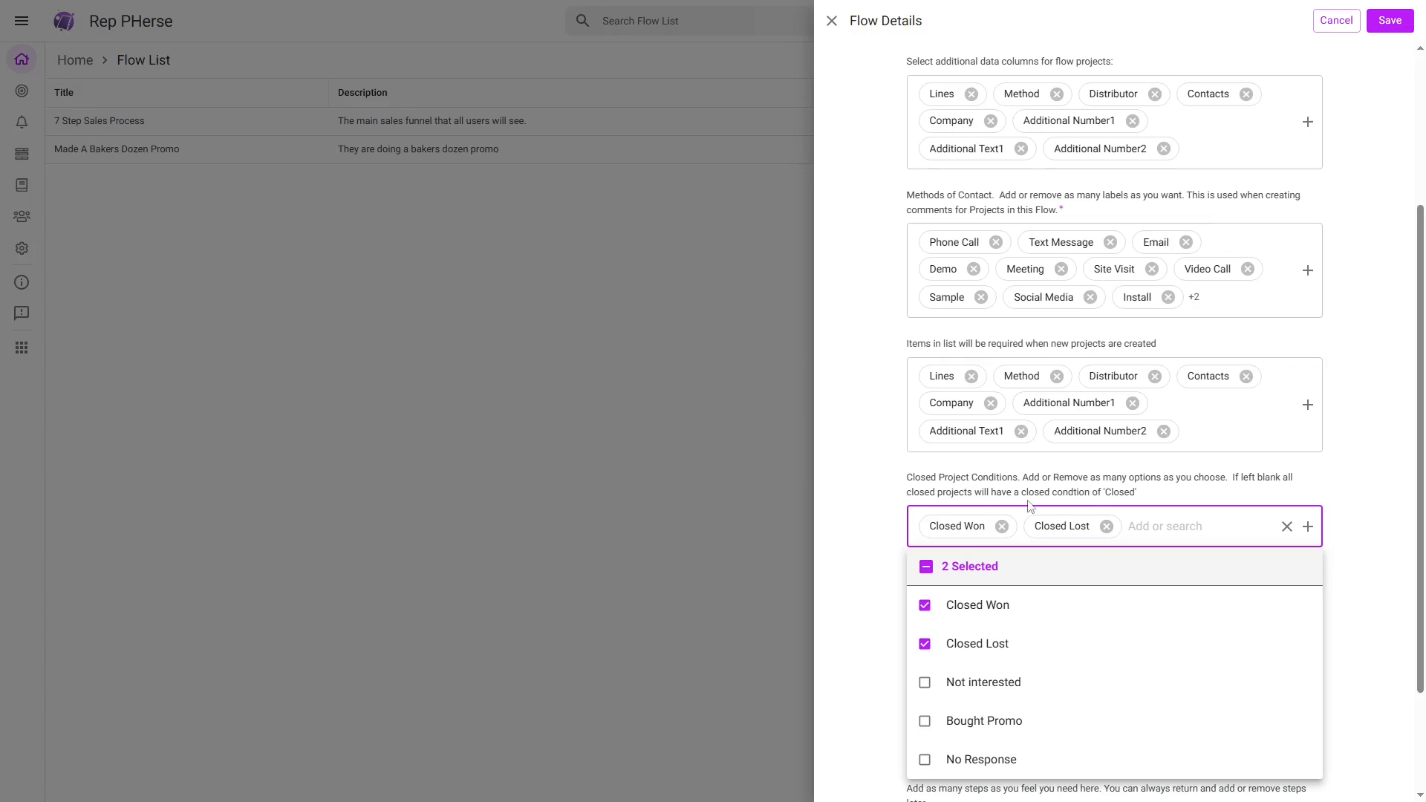
left_click(873, 517)
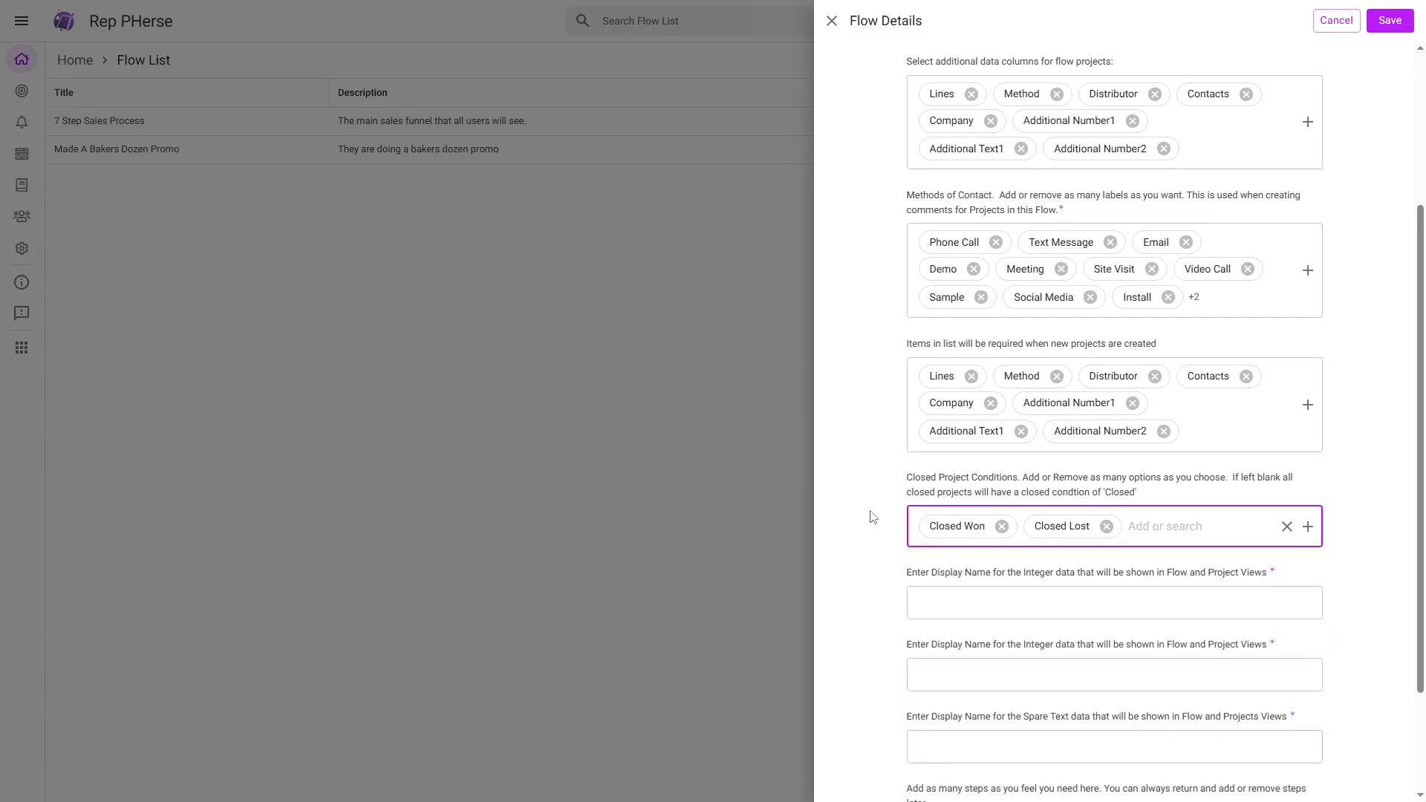
Name the two integer data fields "Square Footage" and "Test Number", and the spare text field "Test Text"
scroll(965, 518, "down", 2)
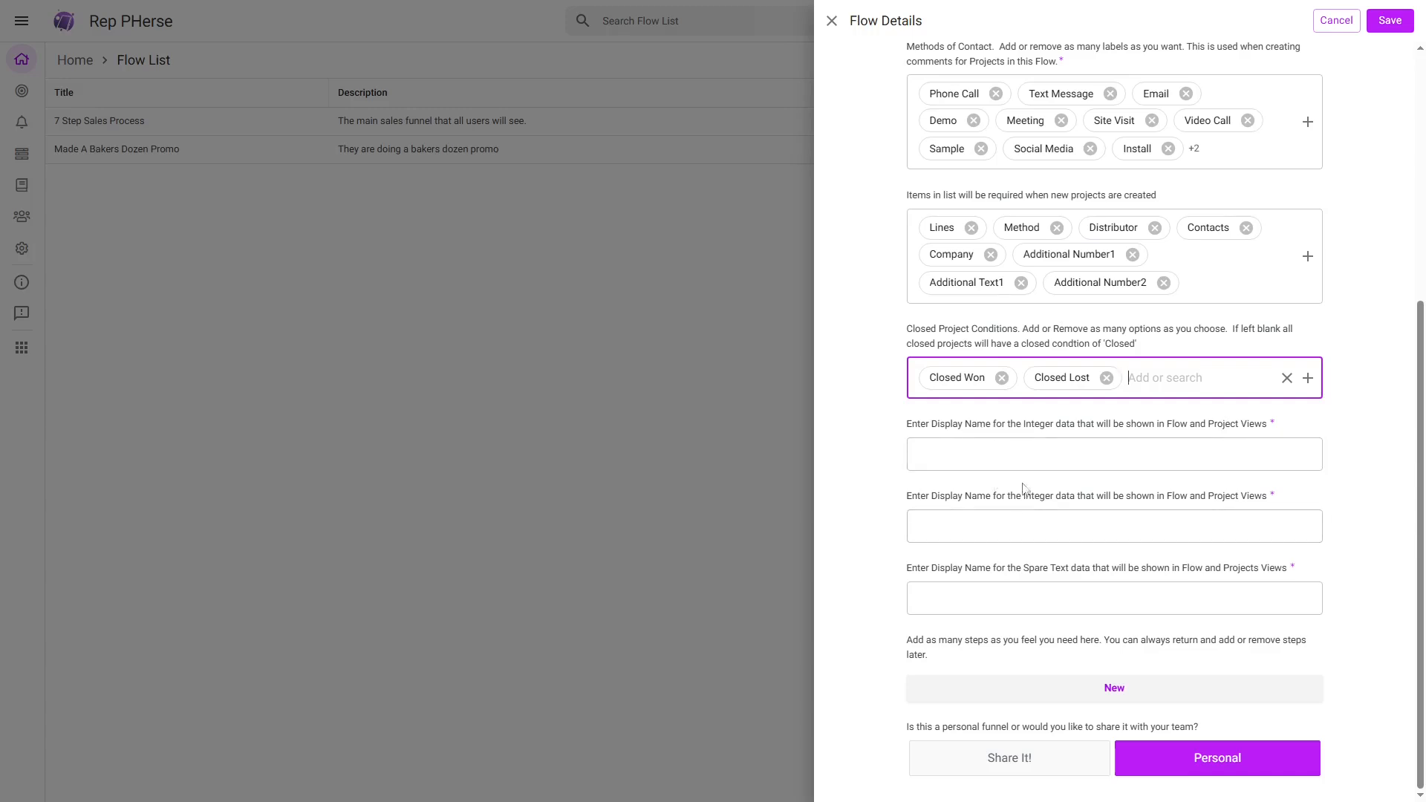
left_click(984, 449)
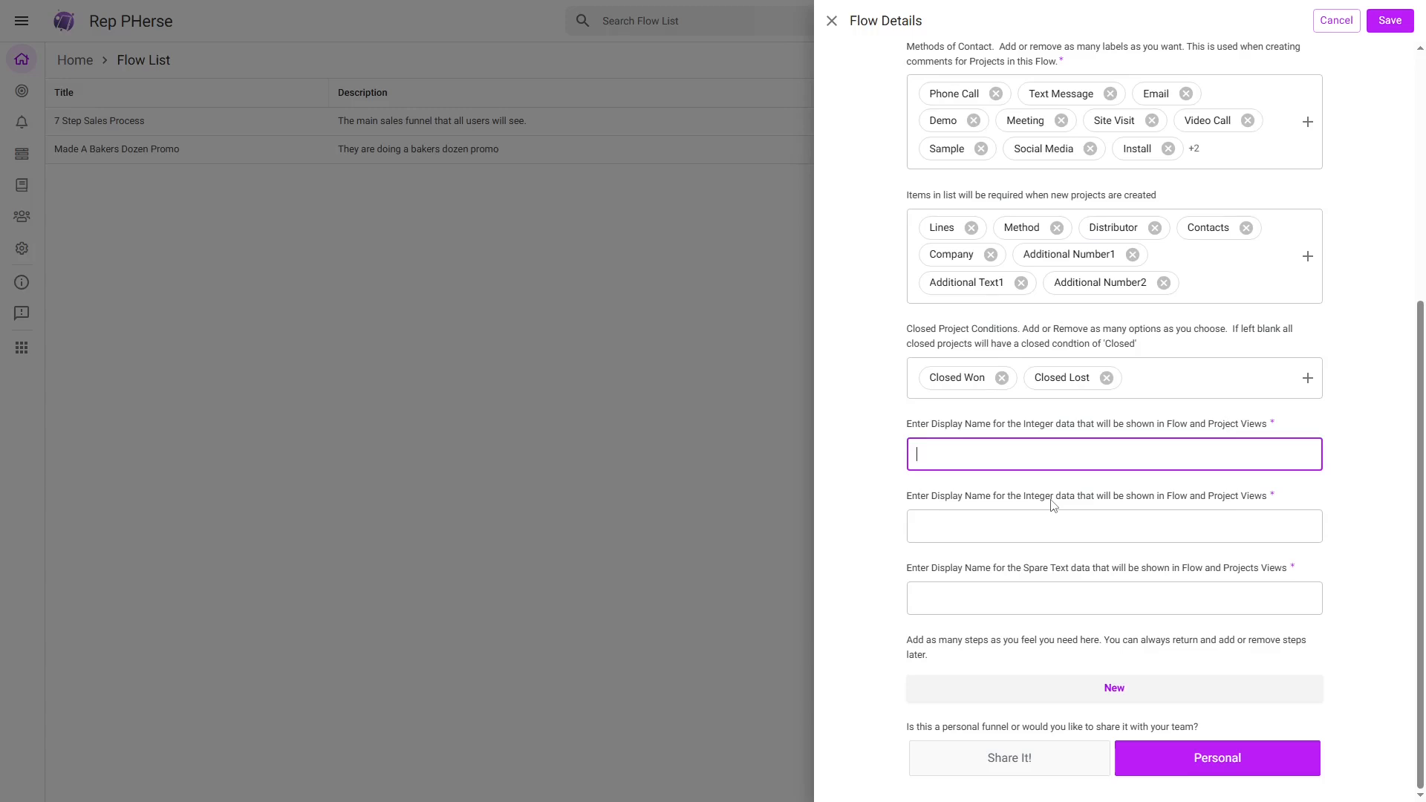
type("Square Footage")
key("Tab")
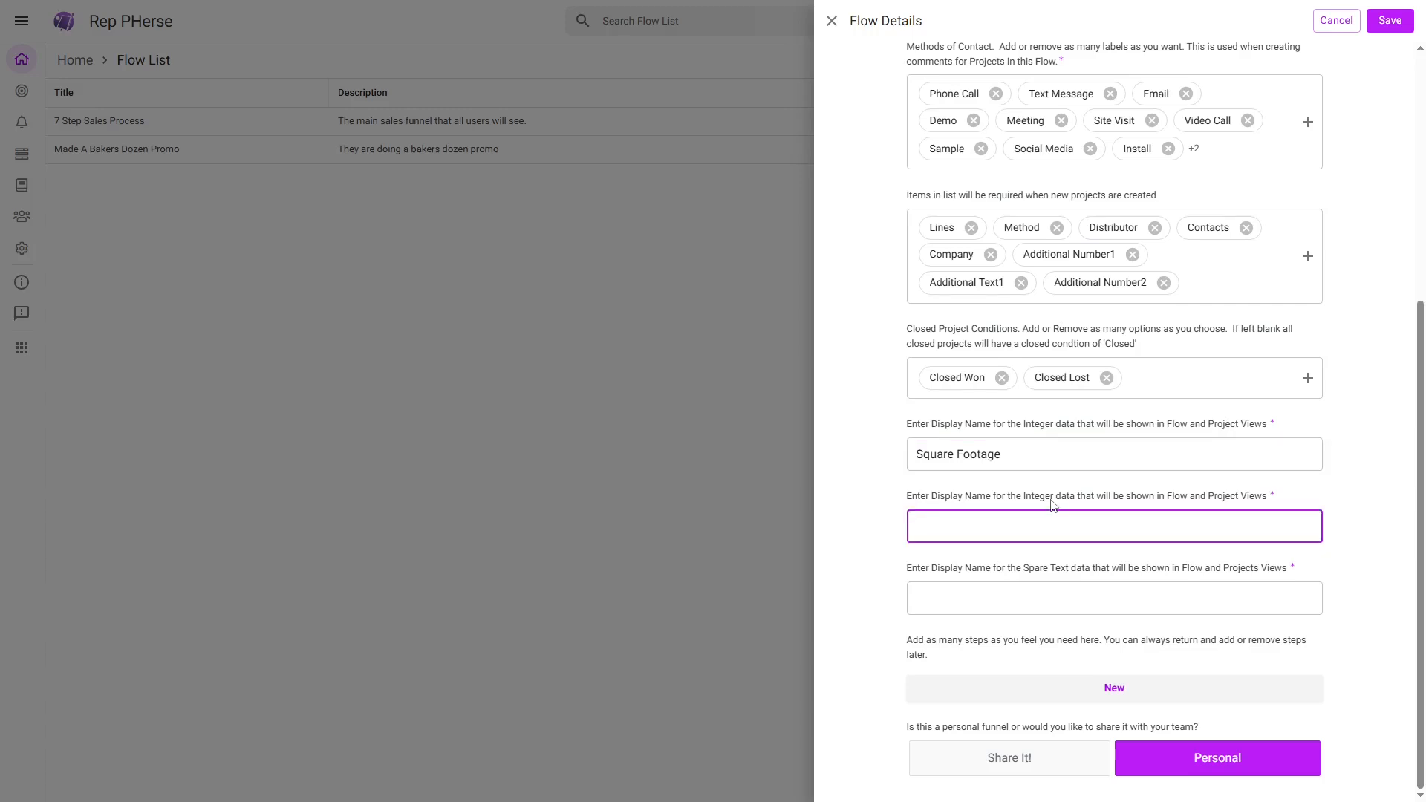
type("Test Number")
key("Tab")
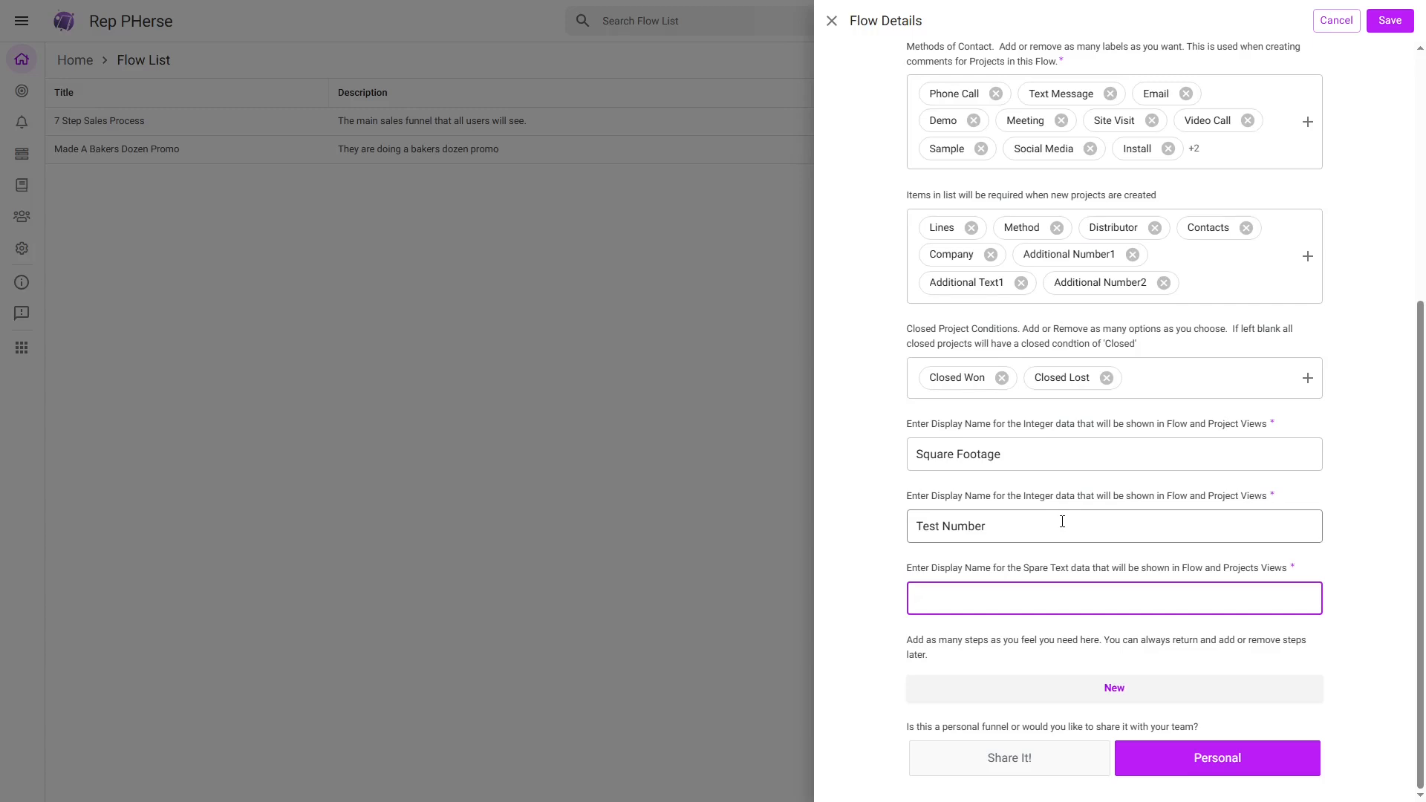
type("Test Text")
left_click(921, 518)
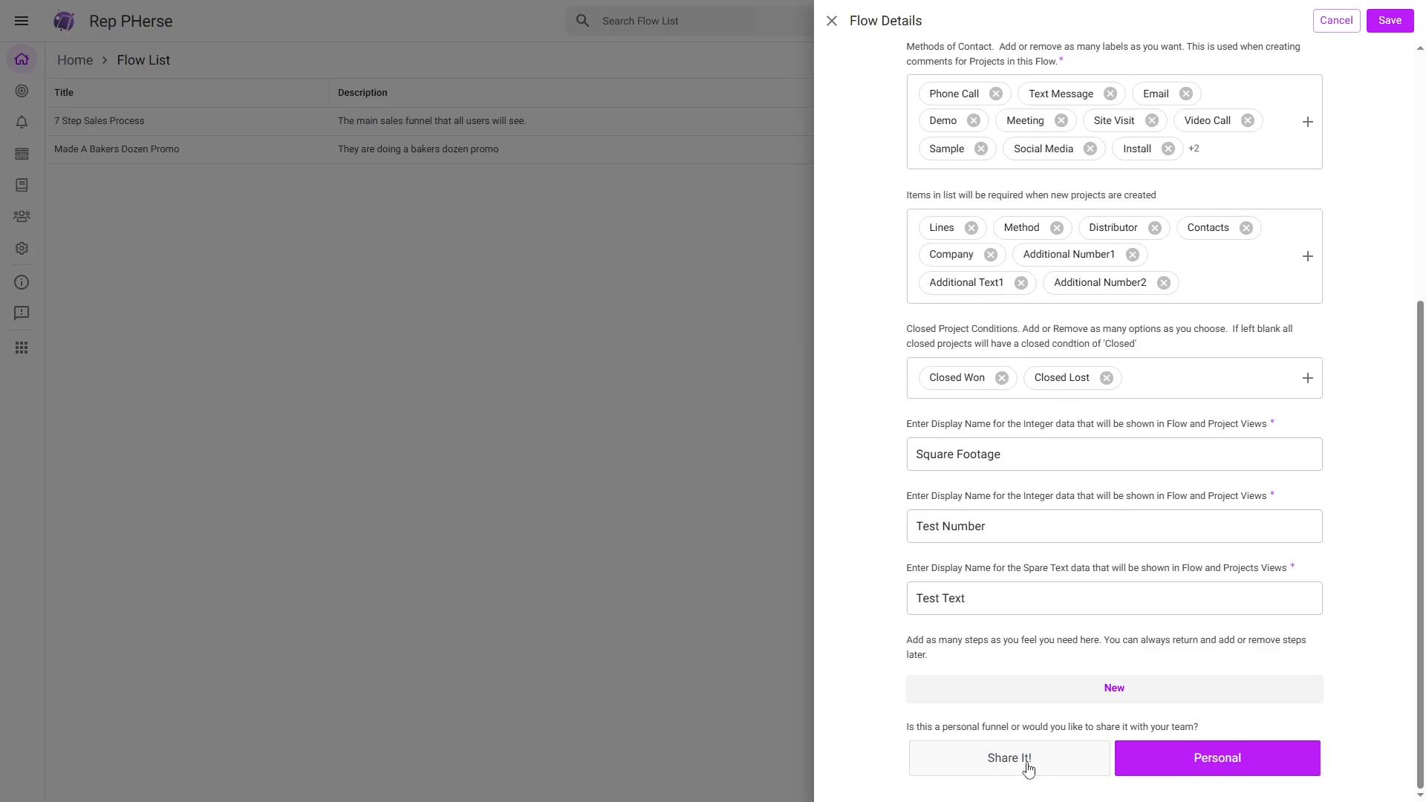
Share the flow with the team instead of keeping it personal, and save it
left_click(1004, 769)
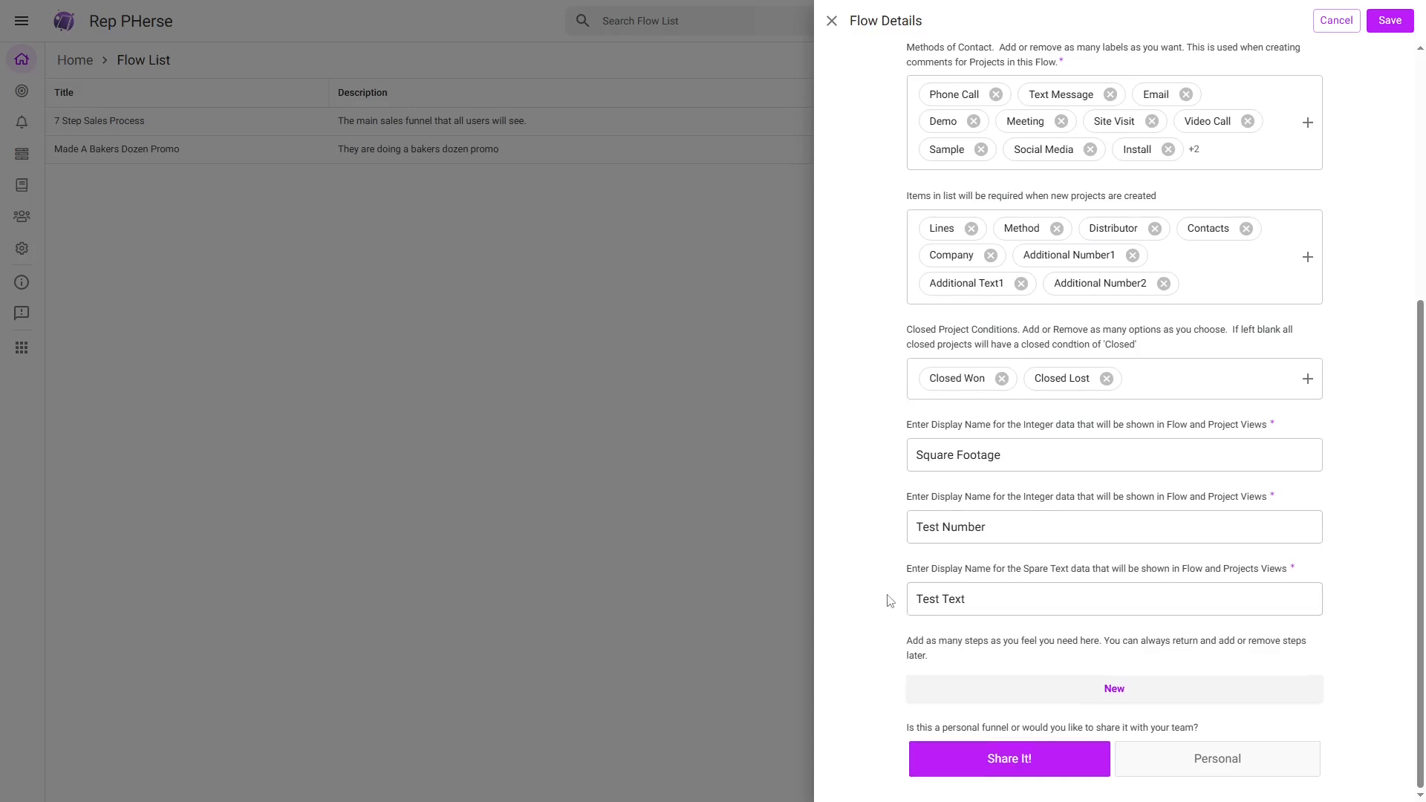
scroll(890, 613, "up", 5)
scroll(890, 601, "down", 5)
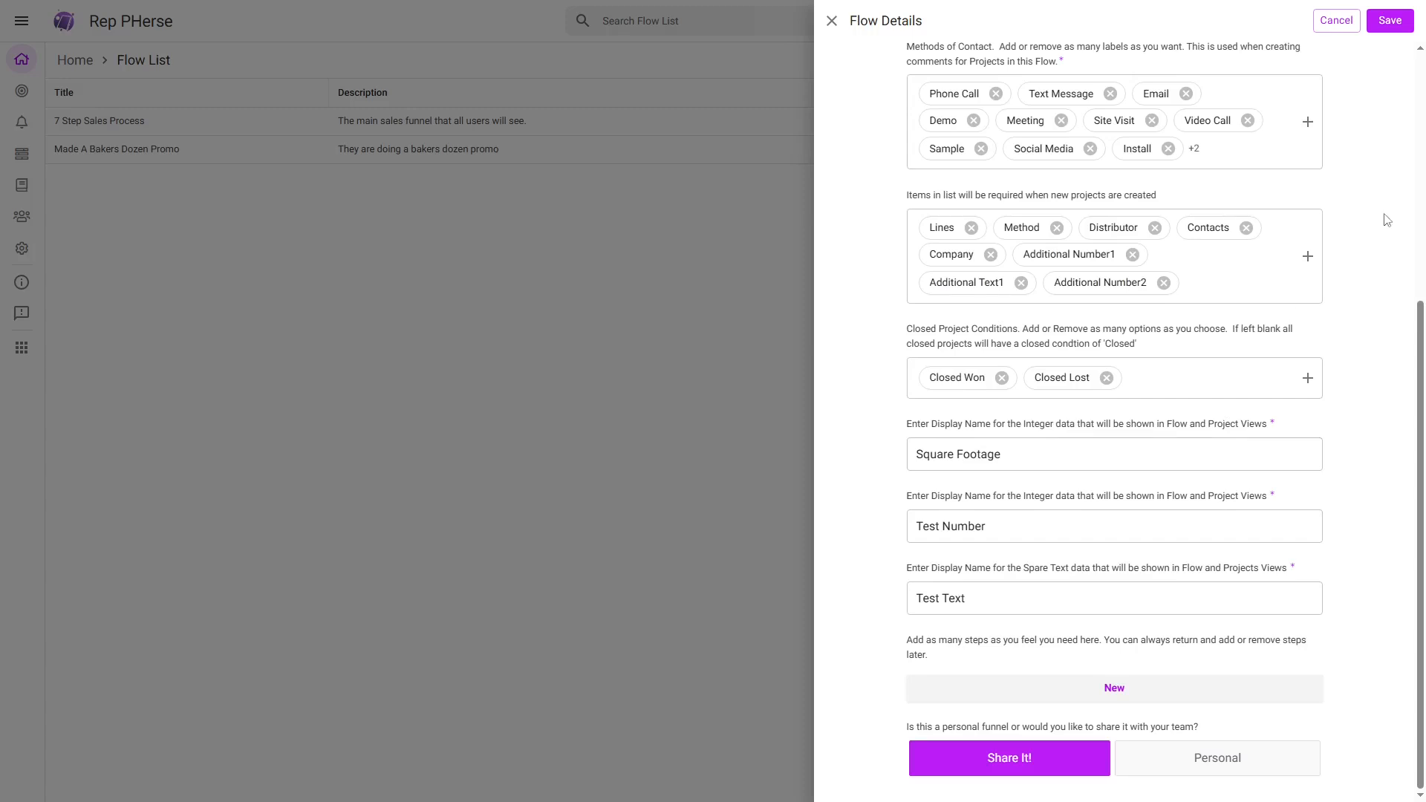
left_click(1389, 21)
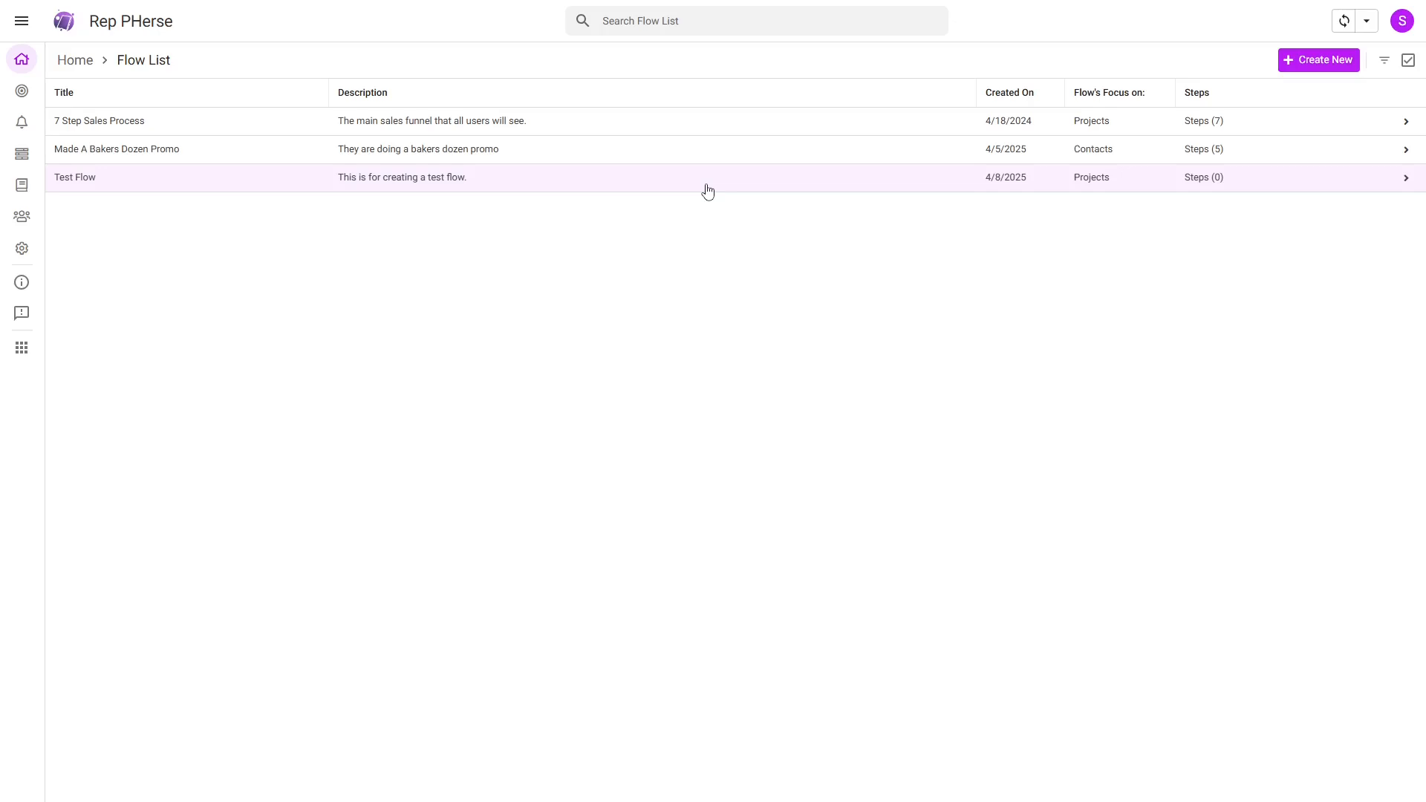
Open the details of Test Flow from the flow list
left_click(559, 184)
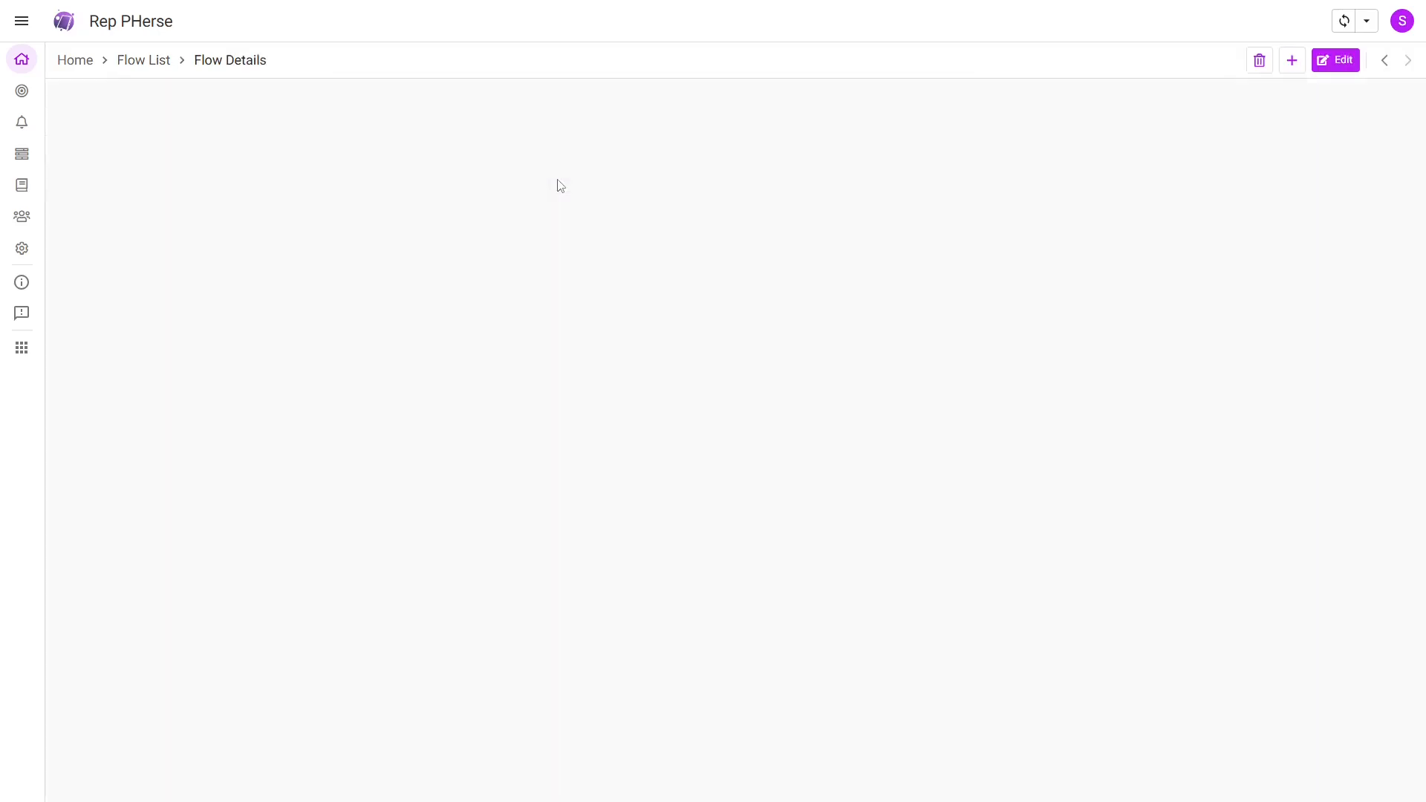